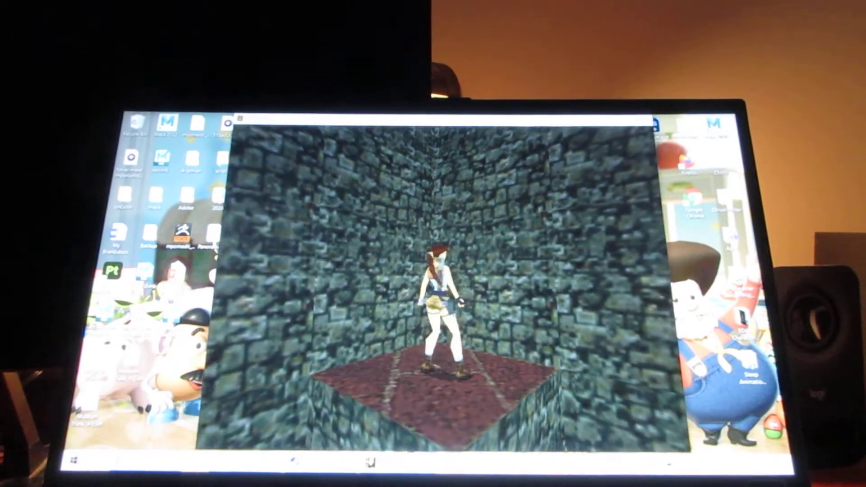
key(Right)
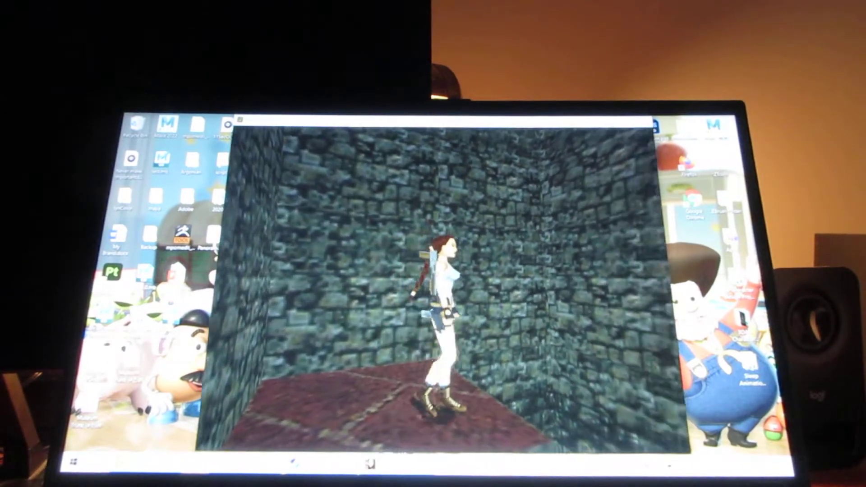
Step: Drop Lara into the water and swim down the narrow channel
key(Up)
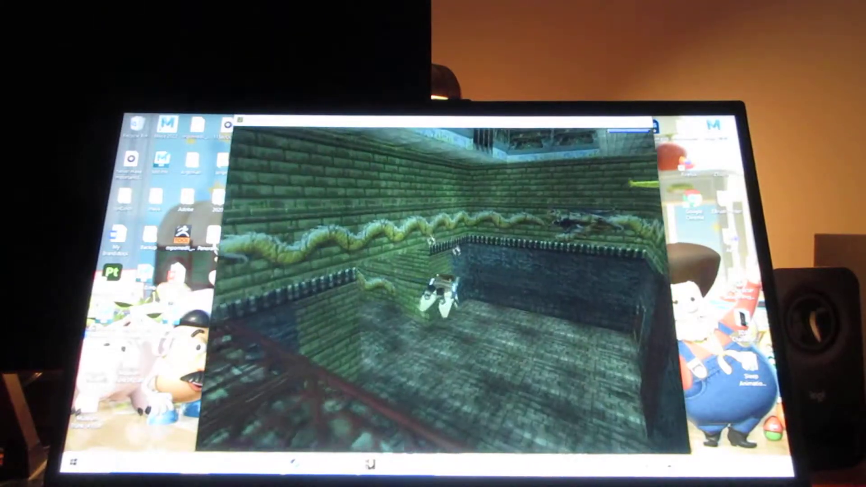
key(Left)
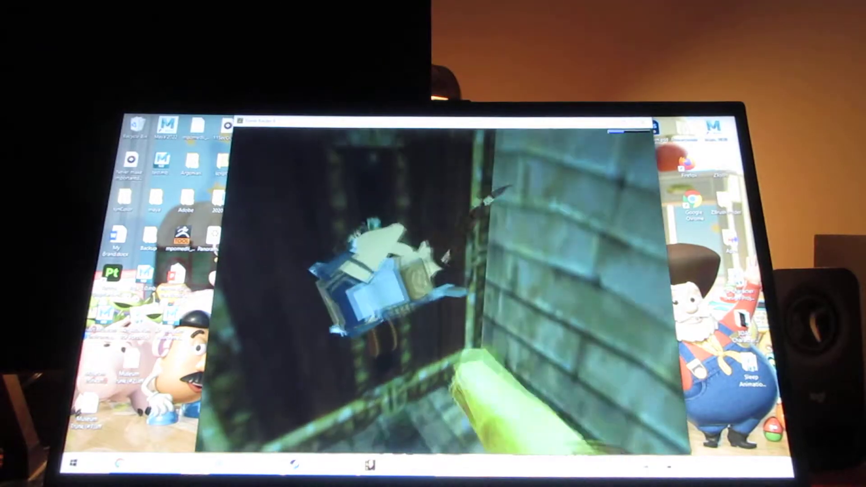
key(Escape)
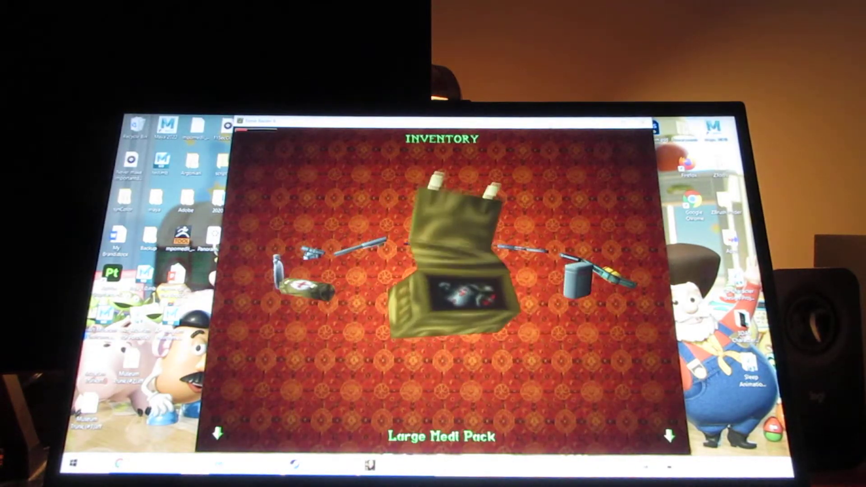
key(Escape)
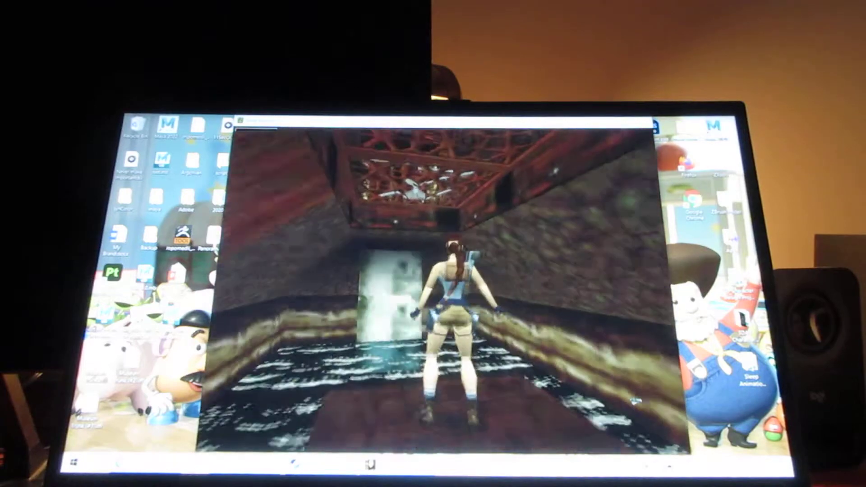
Step: Heal Lara with a Small Medi Pack, then wade into the flooded corridor and surface
key(Escape)
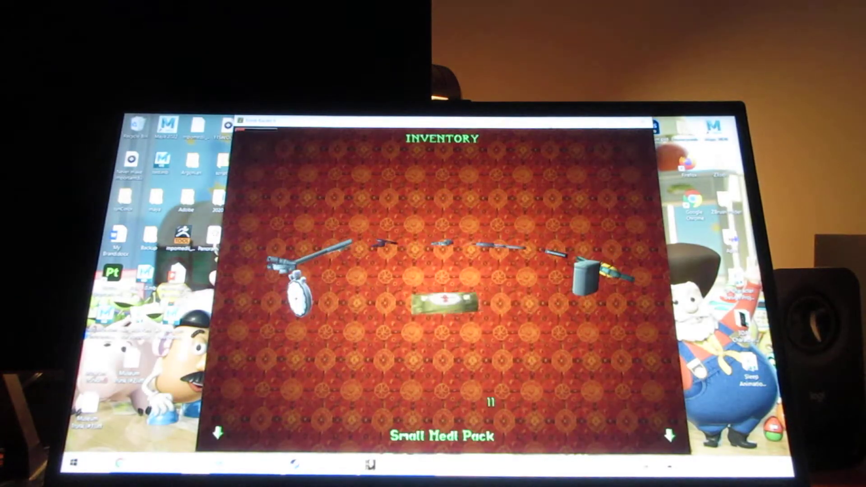
key(Return)
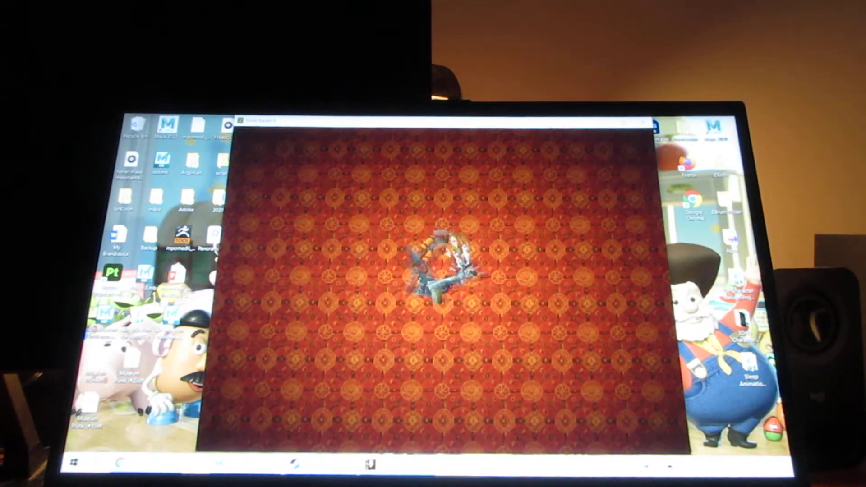
key(Up)
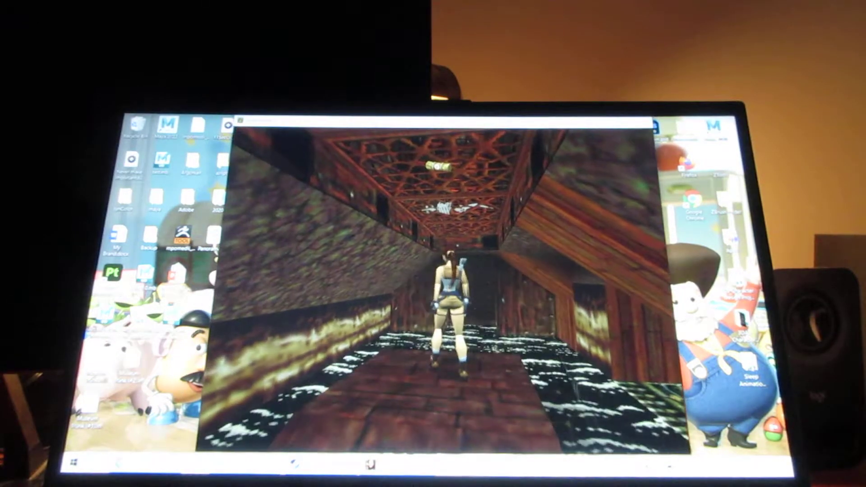
key(Up)
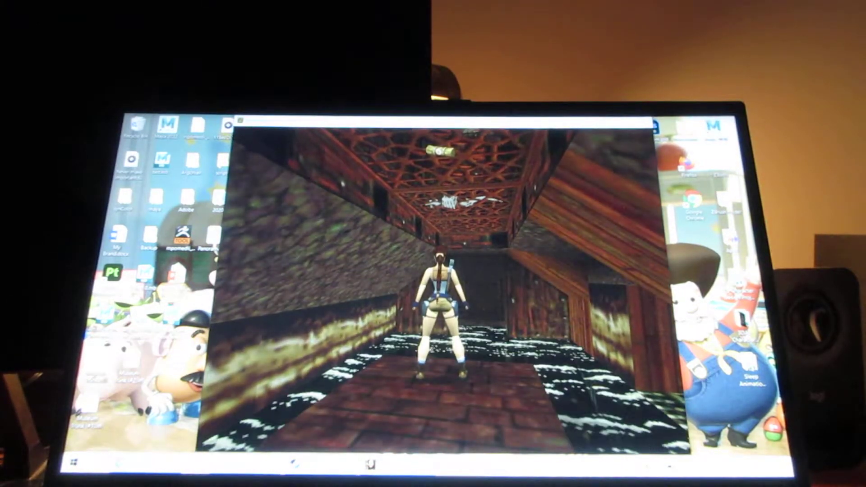
key(Up)
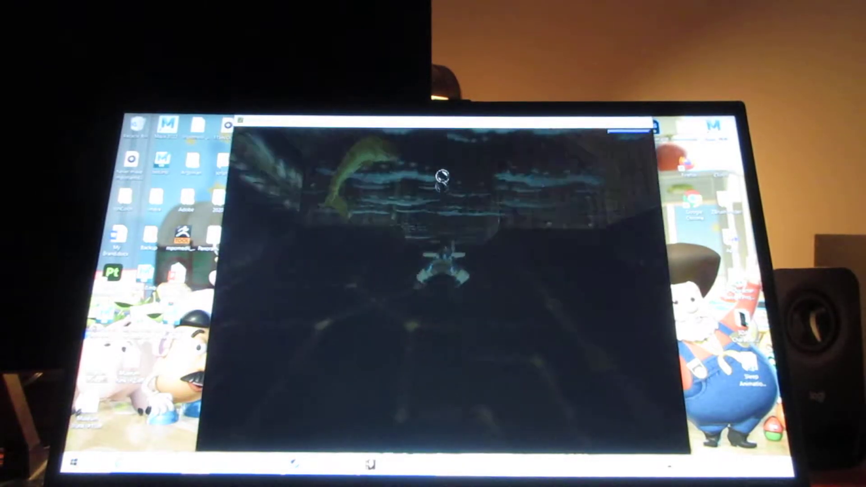
key(Up)
key(Up)
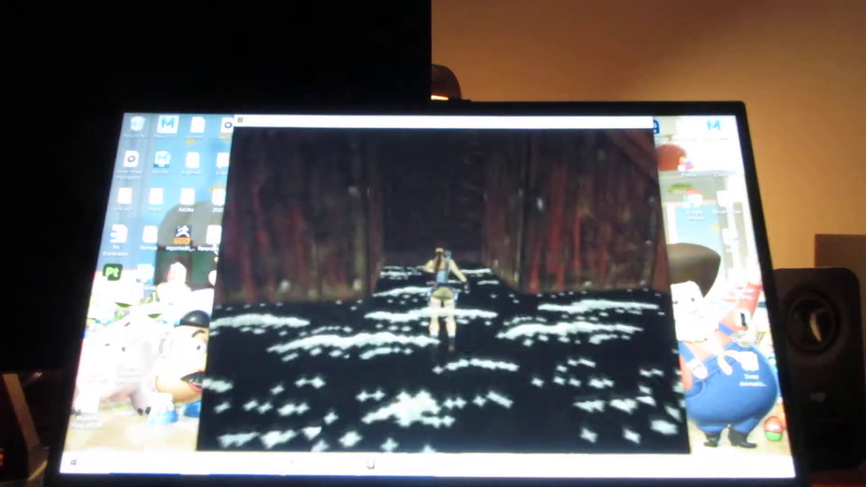
Step: Save the game from the passport's Save Game page
key(Escape)
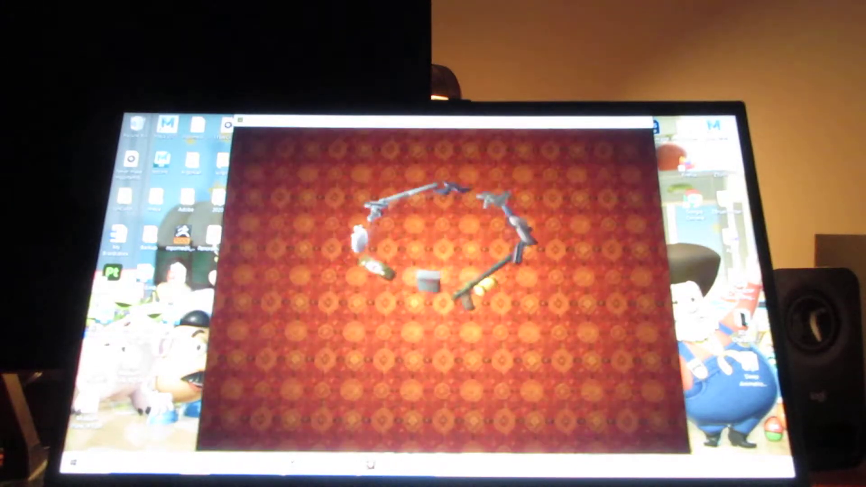
key(Down)
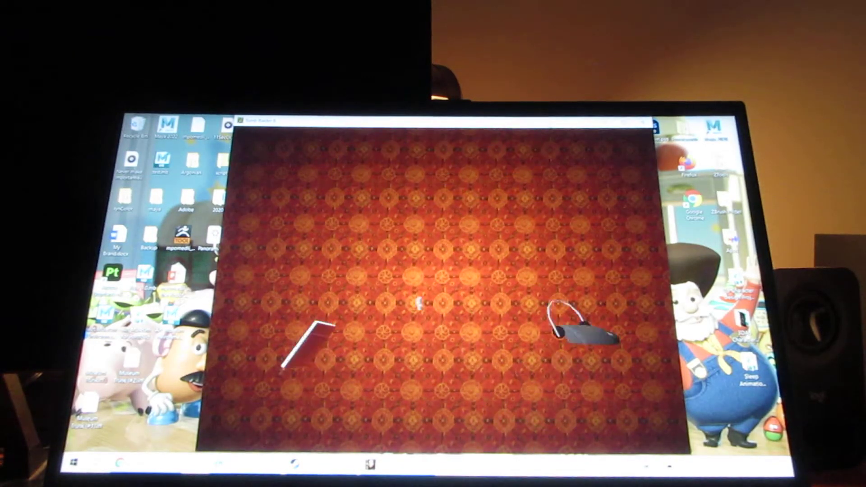
key(Return)
key(Right)
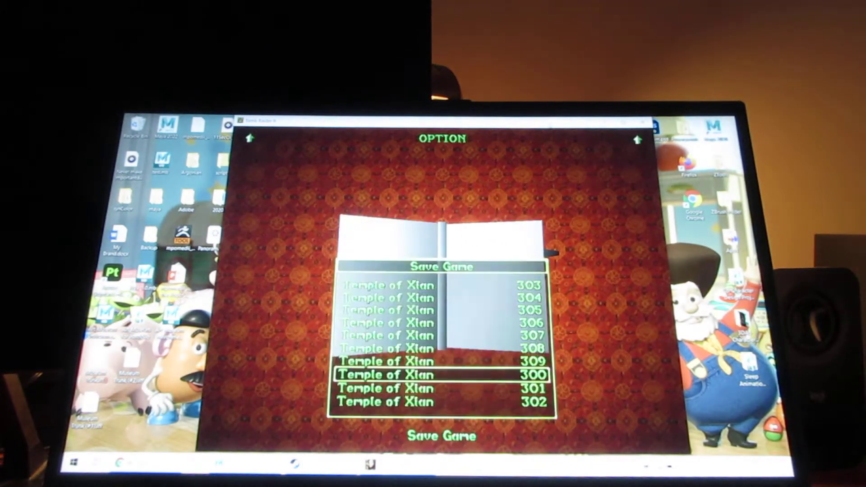
key(Return)
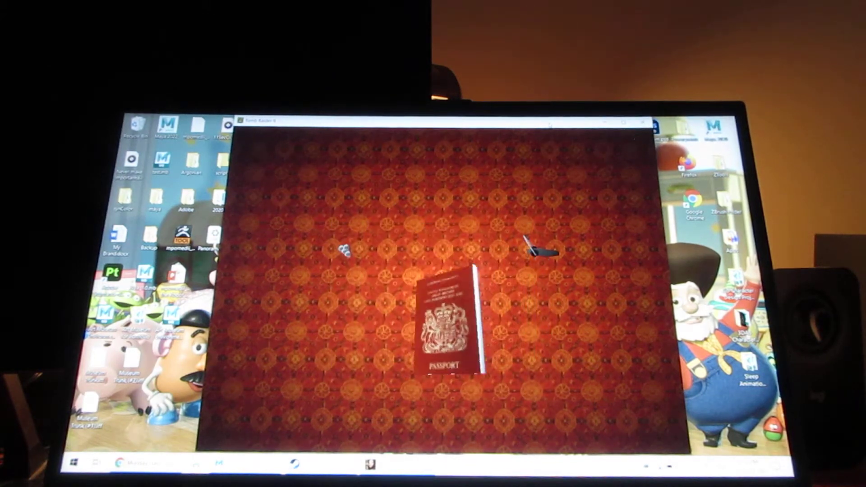
Step: Run down the dark corridor past the barred window
key(Up)
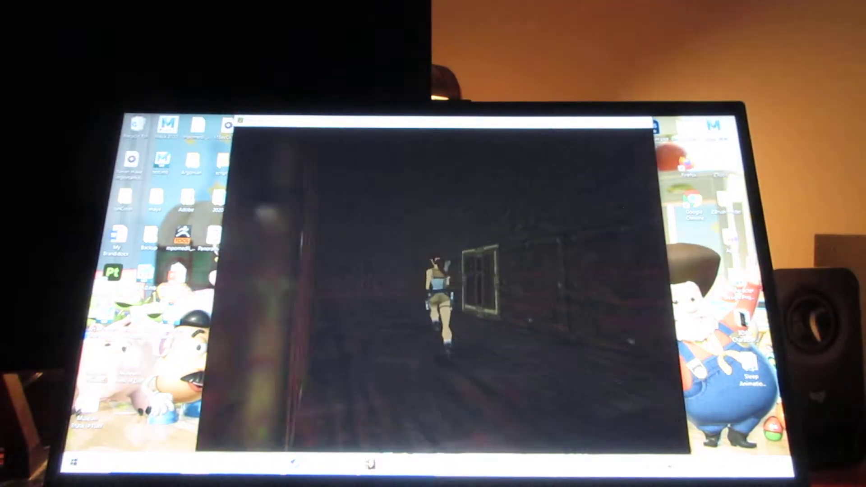
key(Right)
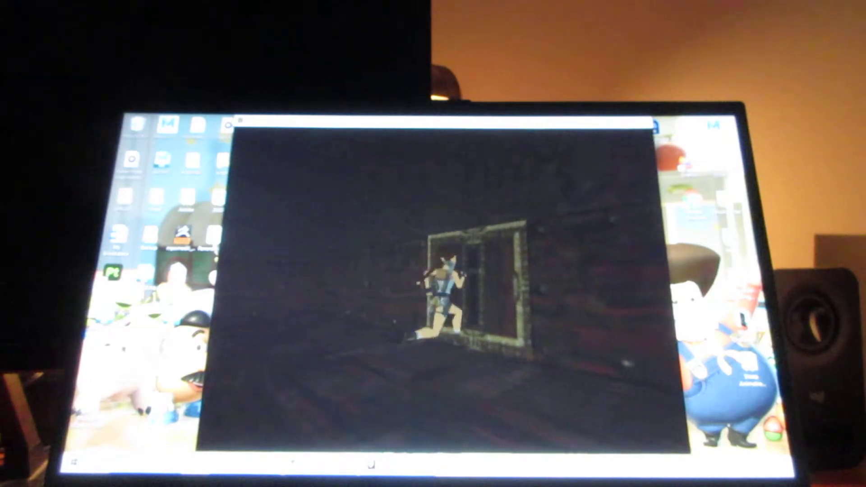
key(Up)
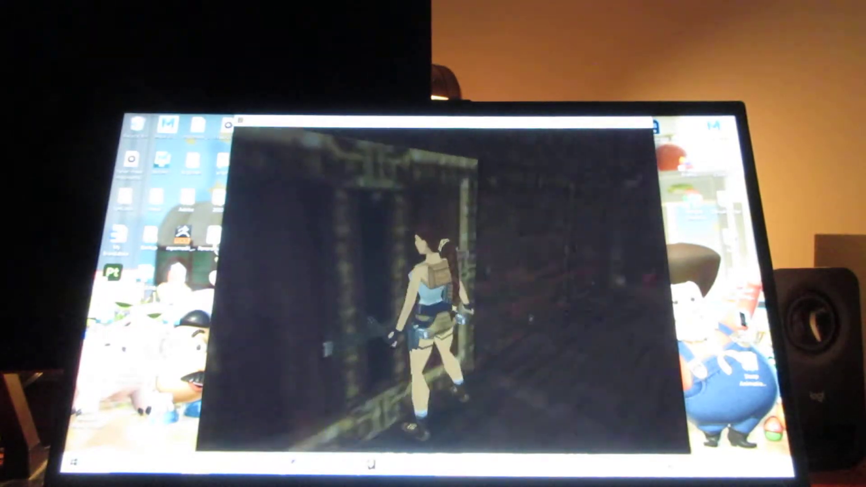
key(Left)
key(Up)
key(Up)
key(Up)
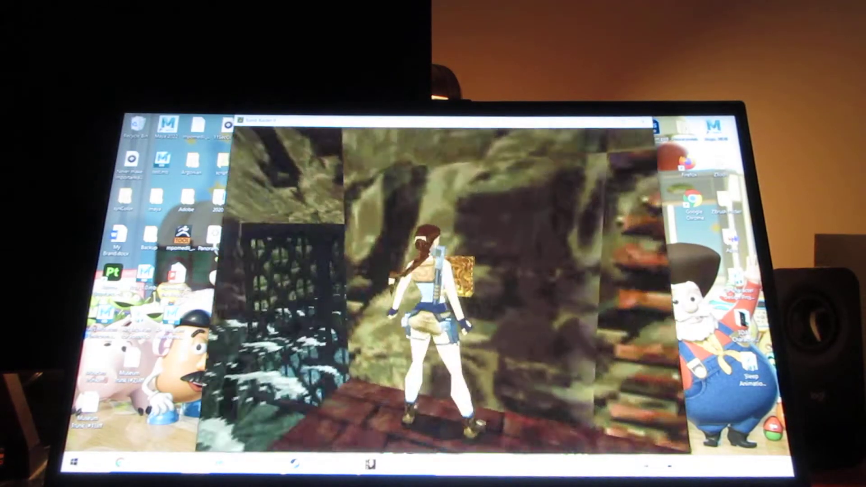
Step: Walk along the ledge, drop into the green corridor and swim into the dark chamber
key(Left)
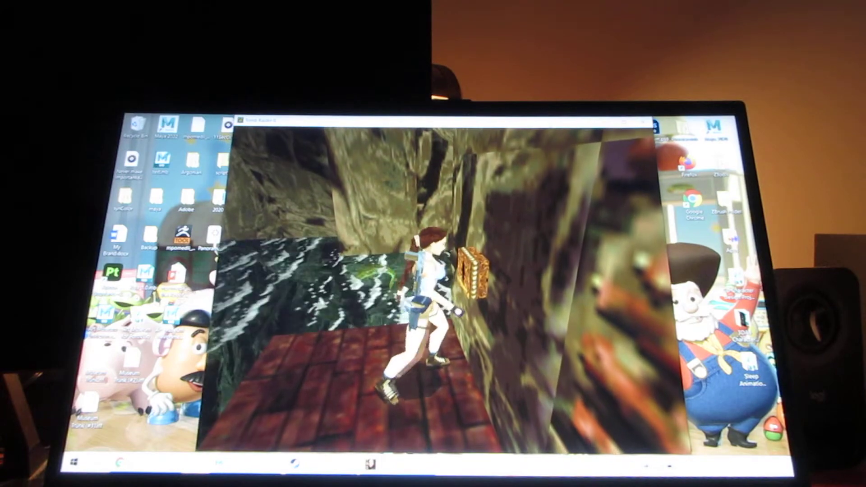
key(Left)
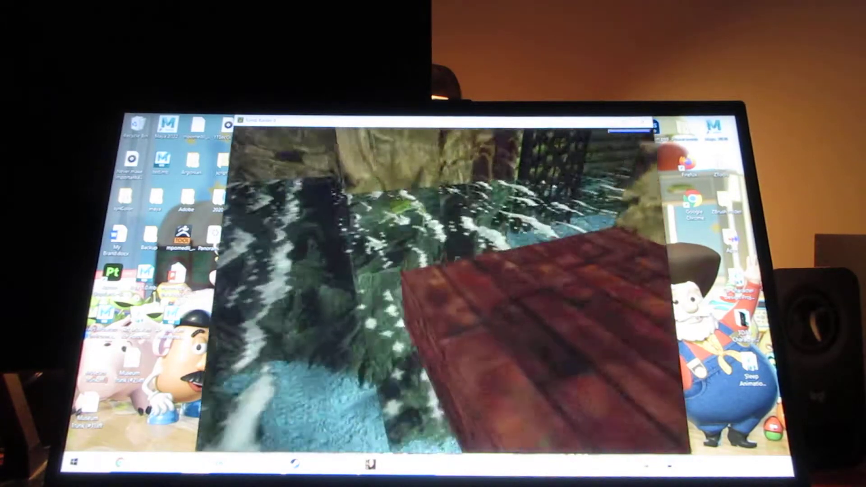
key(Up)
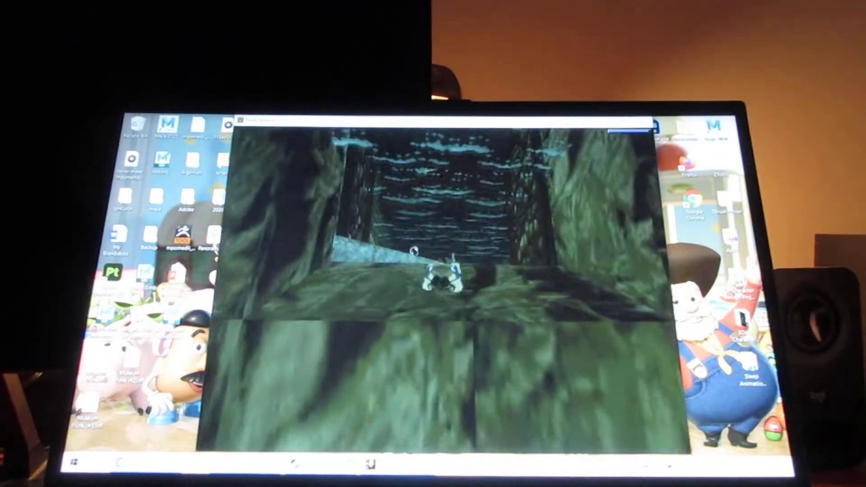
key(Up)
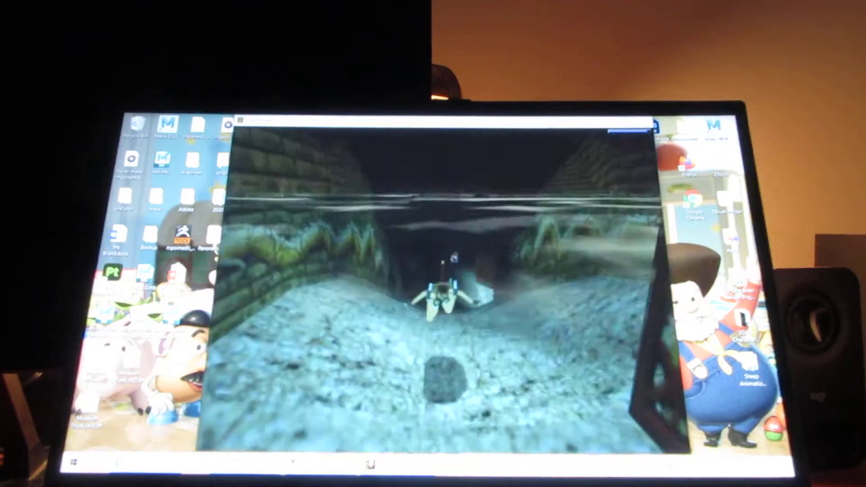
key(Up)
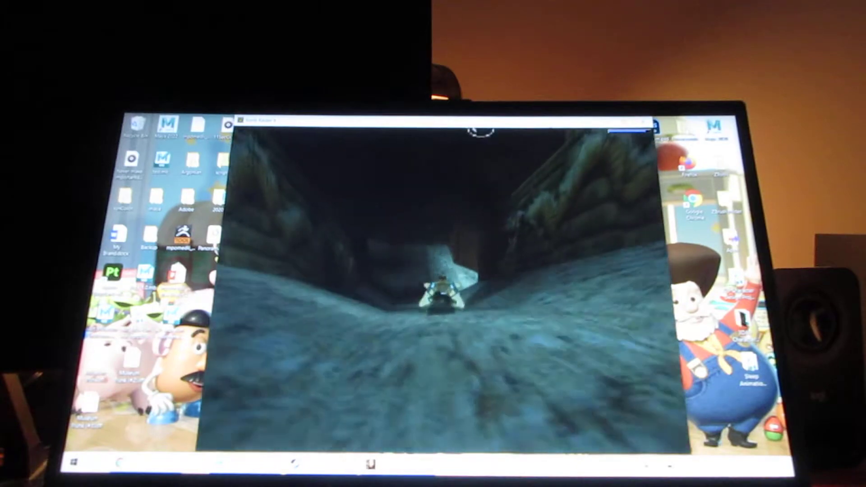
key(Up)
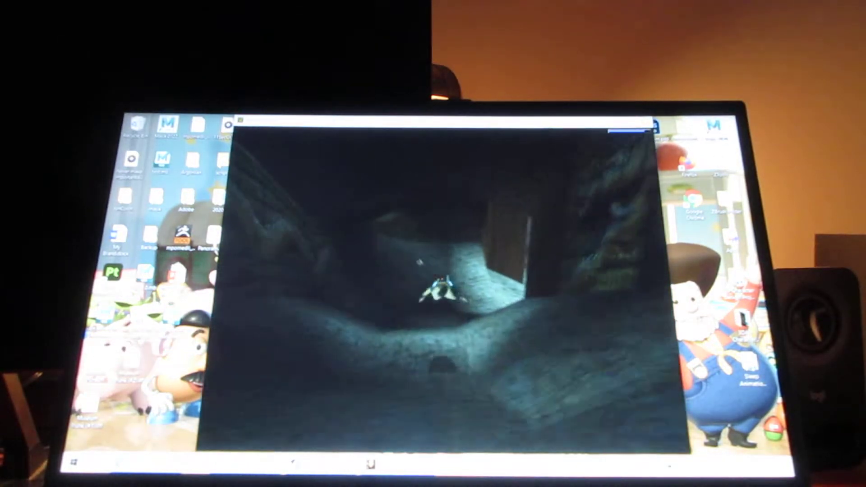
key(Up)
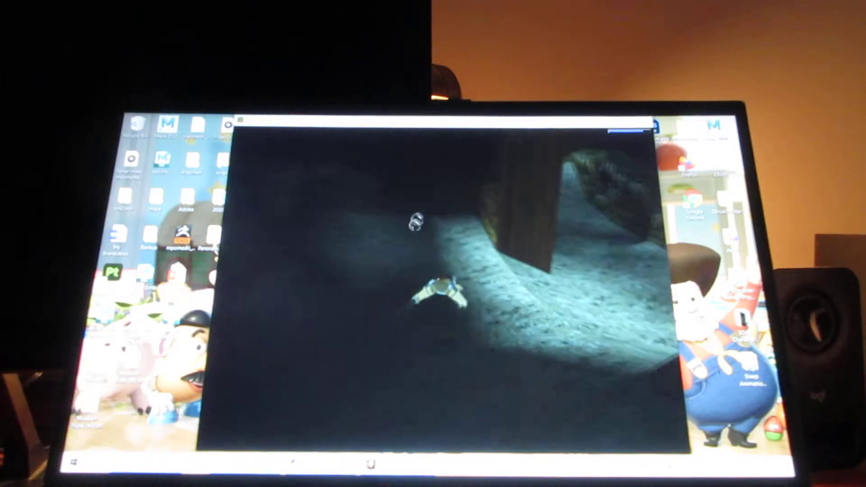
Step: Swim around the corner, past the carved face, into the wider underwater tunnel
key(Up)
key(Right)
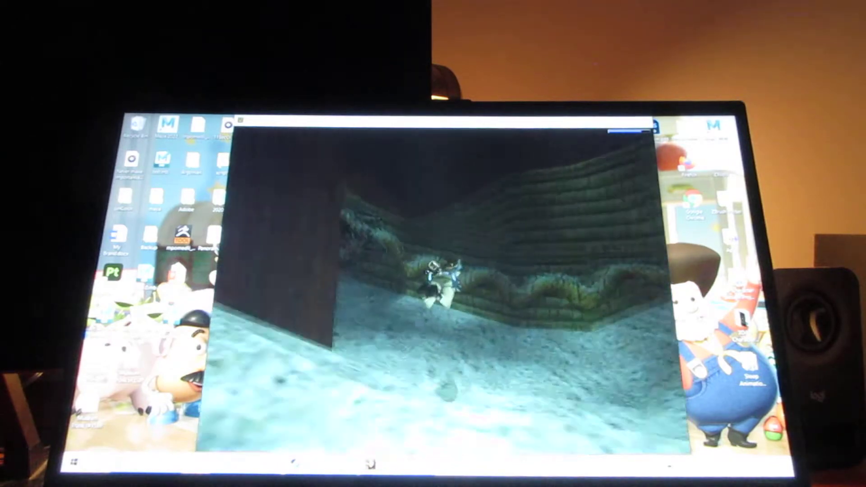
key(Up)
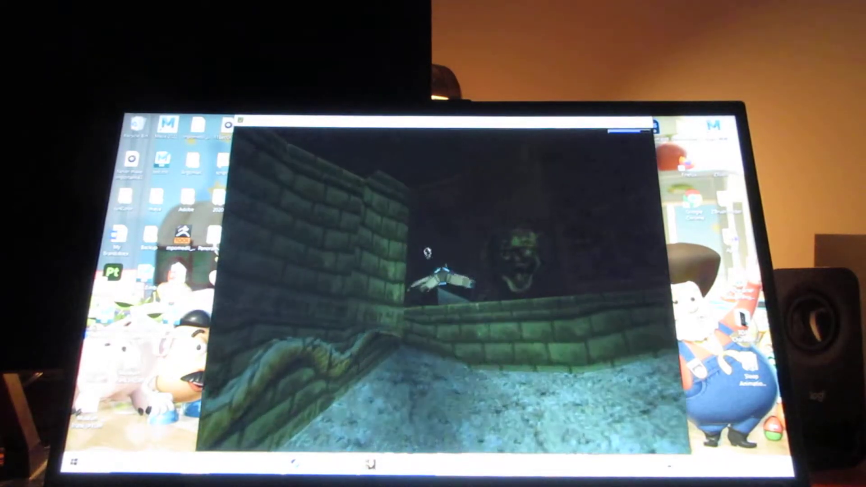
key(Up)
key(Left)
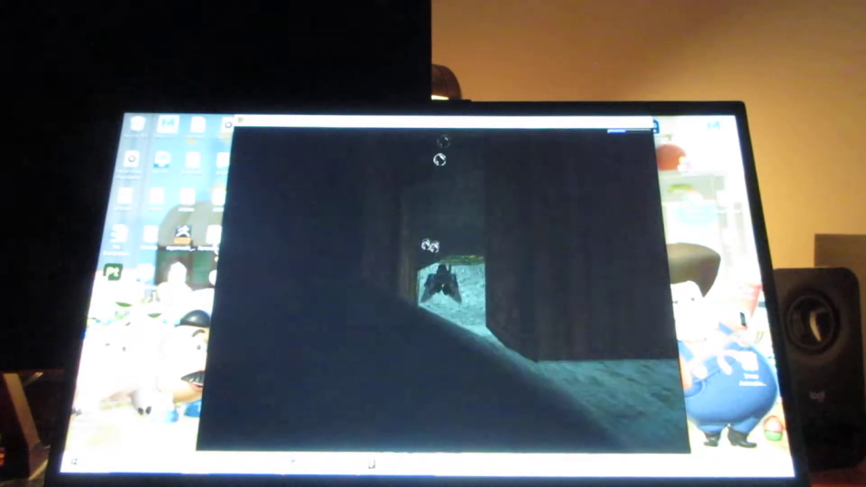
key(Up)
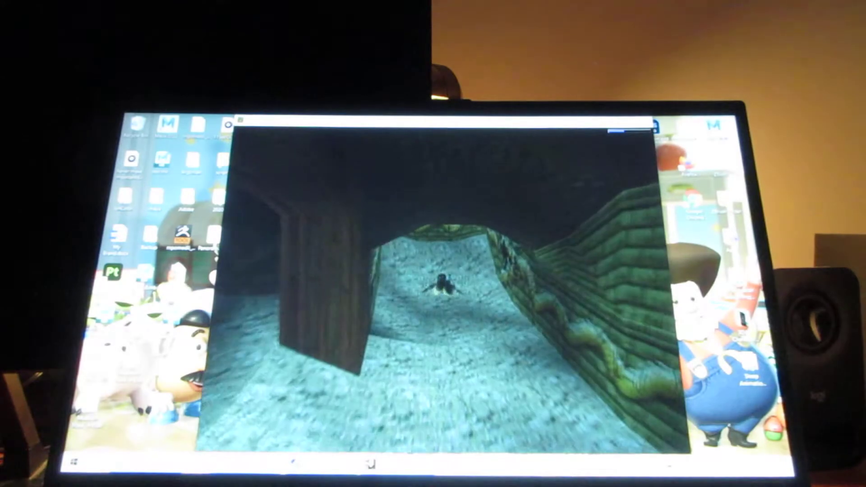
key(Up)
key(Up)
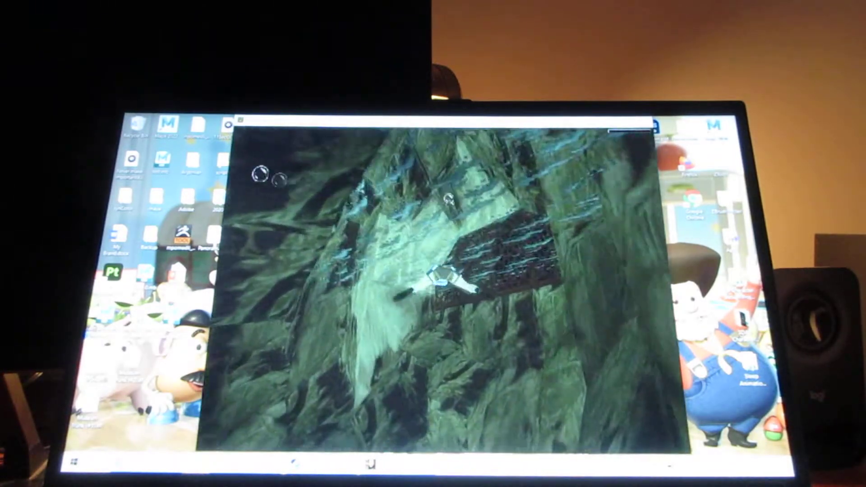
Step: Swim up the rock shaft and on toward the light shaft
key(Up)
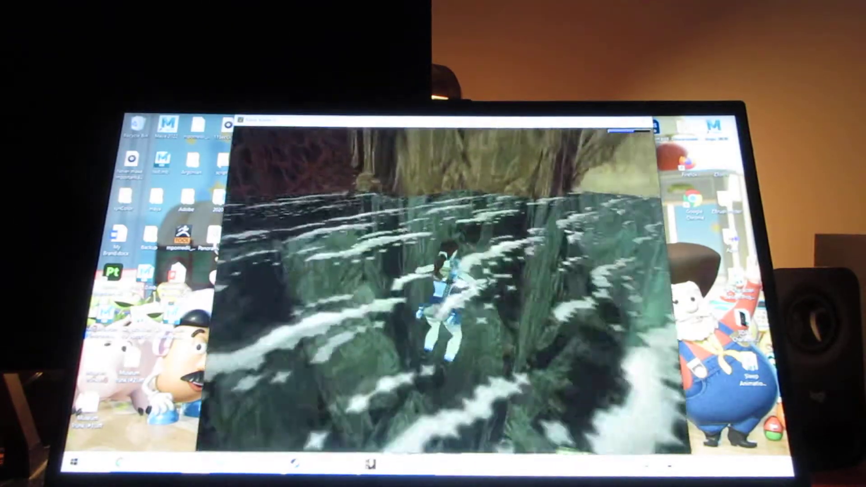
key(Up)
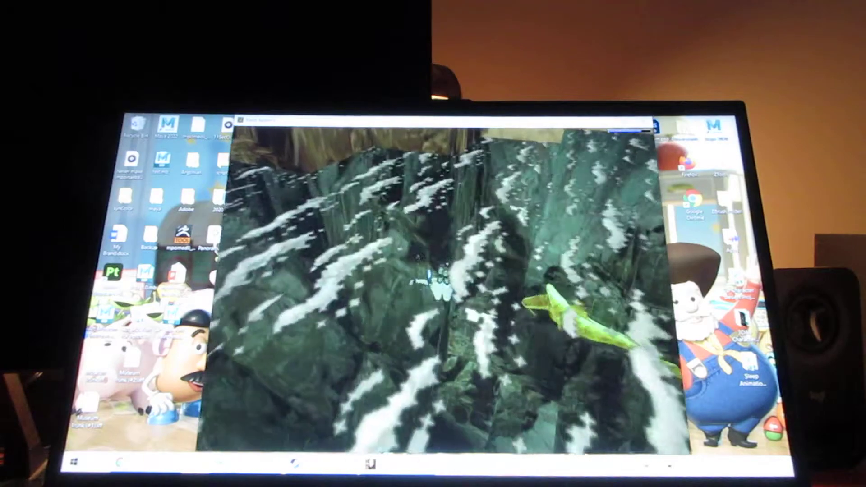
key(Right)
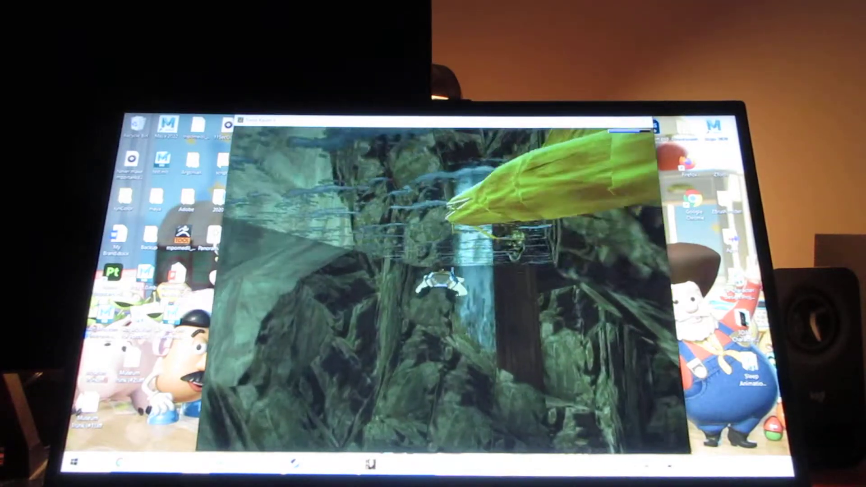
key(Up)
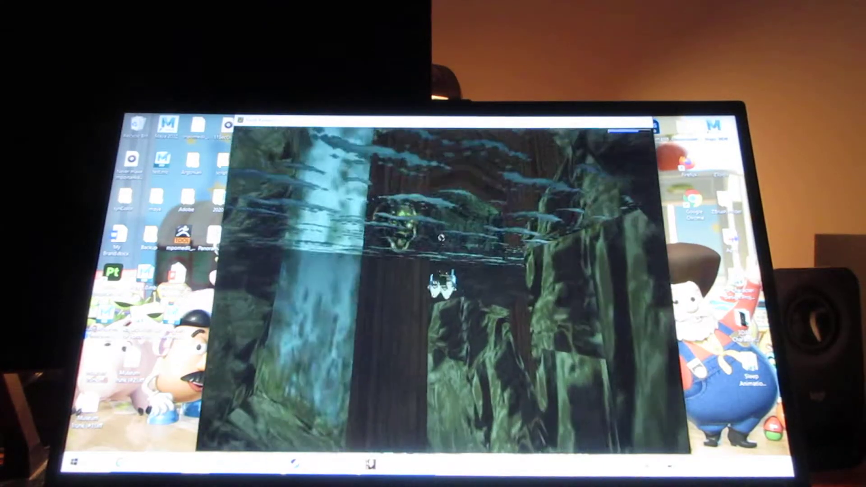
key(Up)
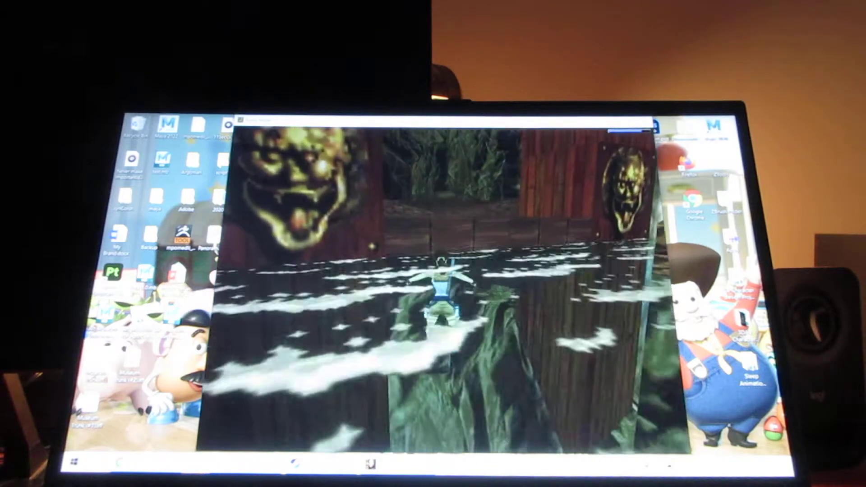
Step: Climb onto the wooden ledge, holster the pistols and jump across by the waterfall
key(ctrl)
key(Up)
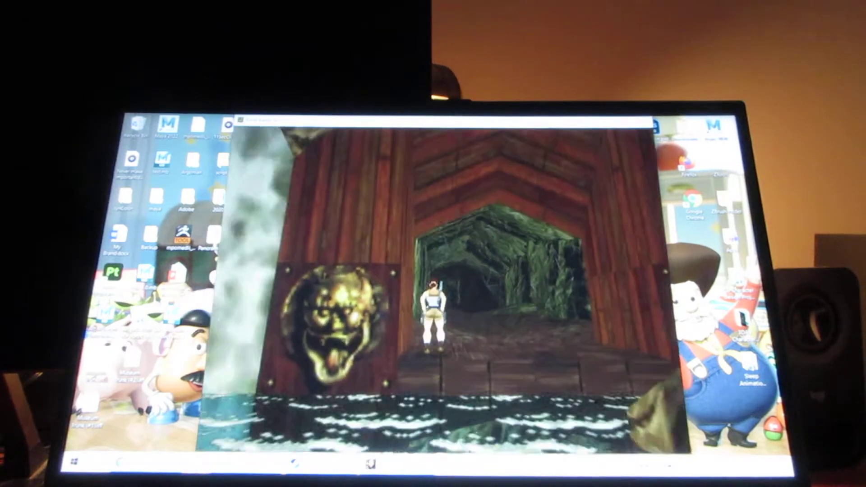
key(Left)
key(Left)
key(Up)
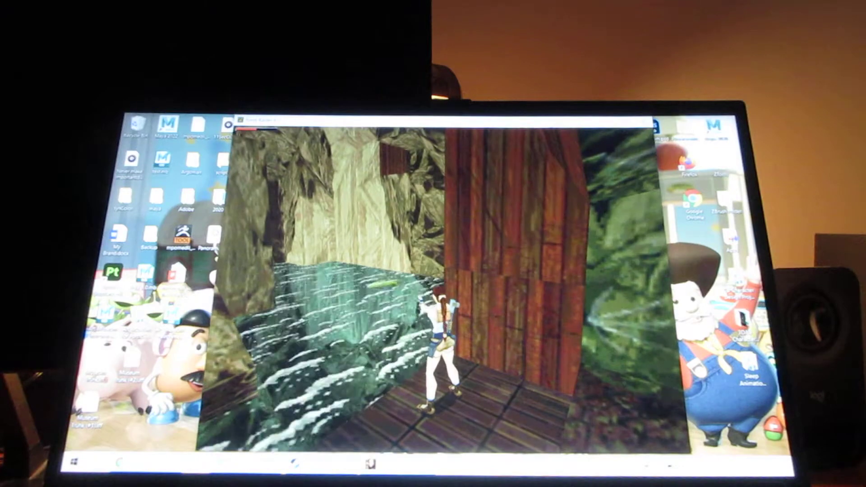
key(space)
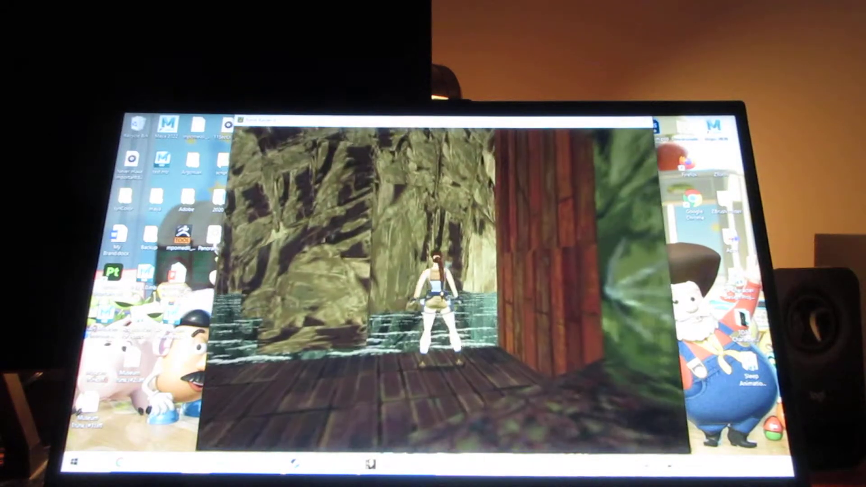
key(alt)
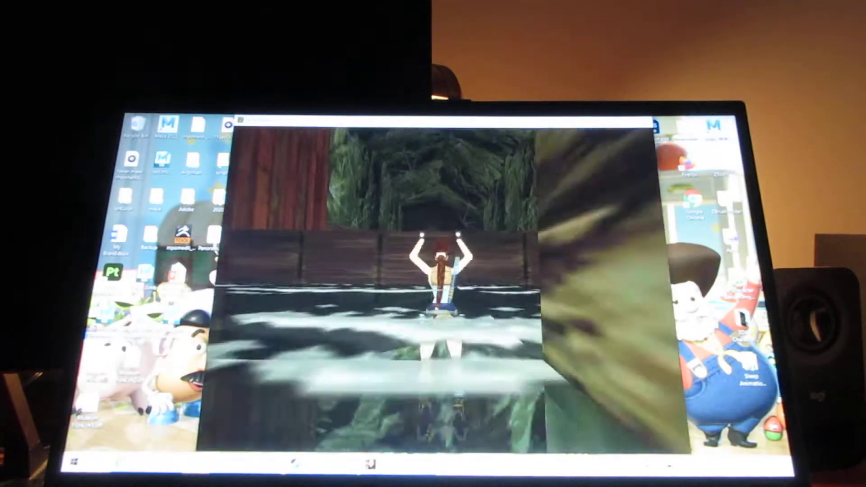
key(Up)
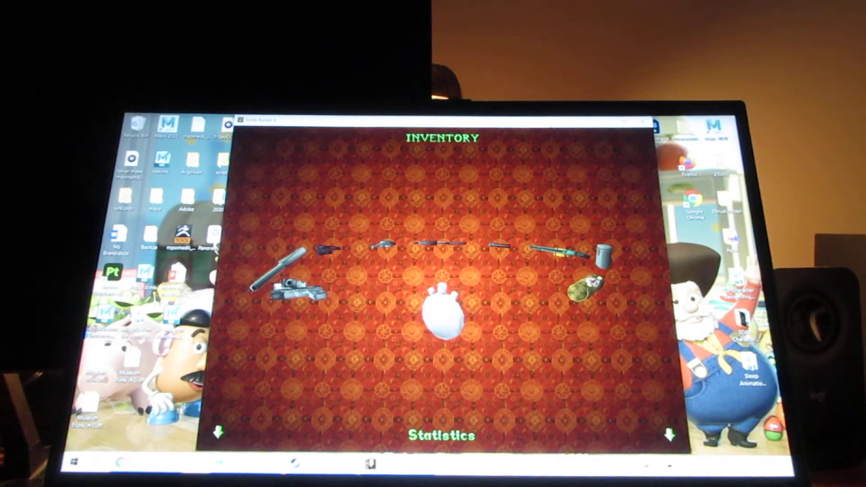
key(Right)
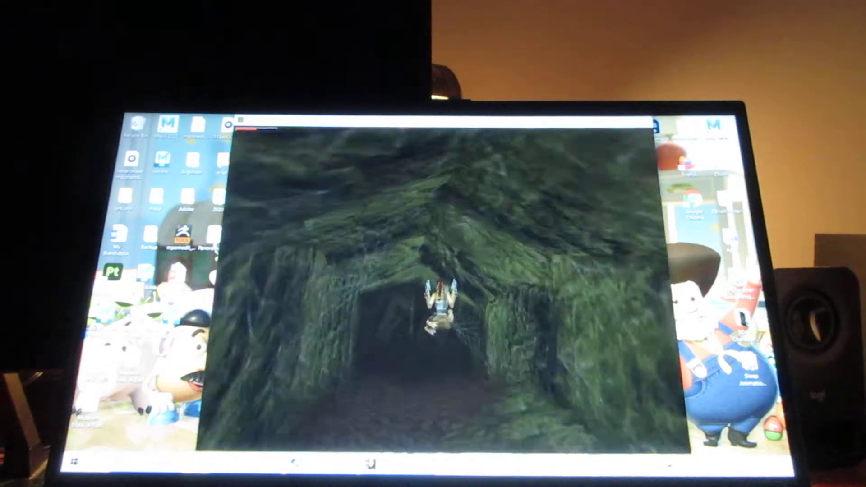
Step: Check the inventory, then aim at the spider and run into the cobwebbed corridor
key(Escape)
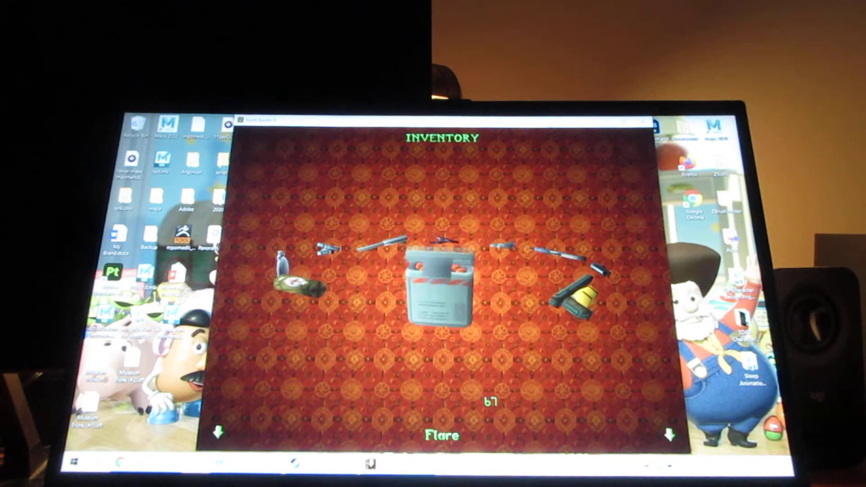
key(Escape)
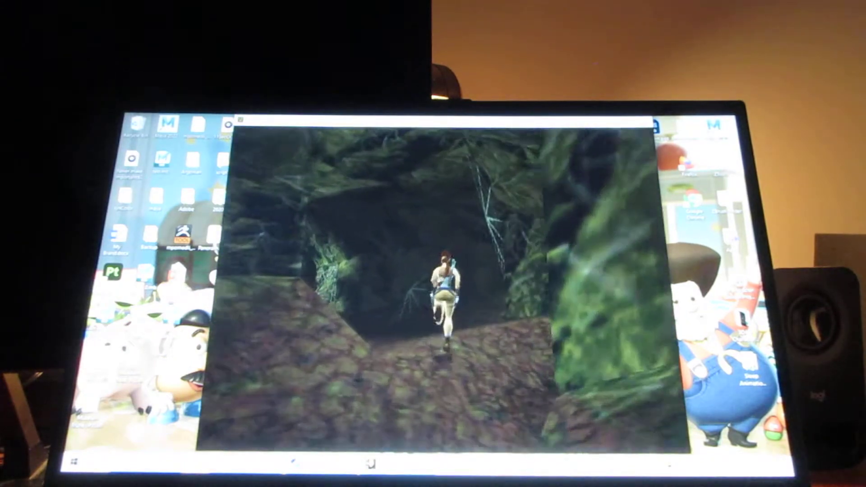
key(Up)
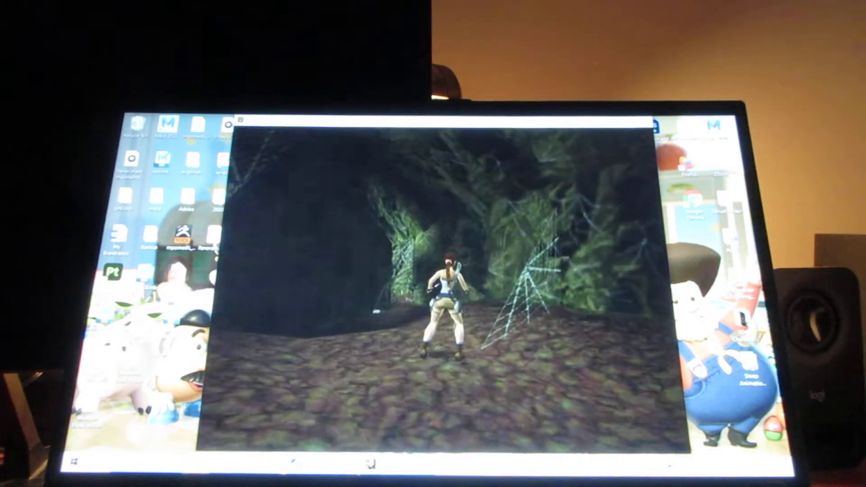
key(Left)
key(space)
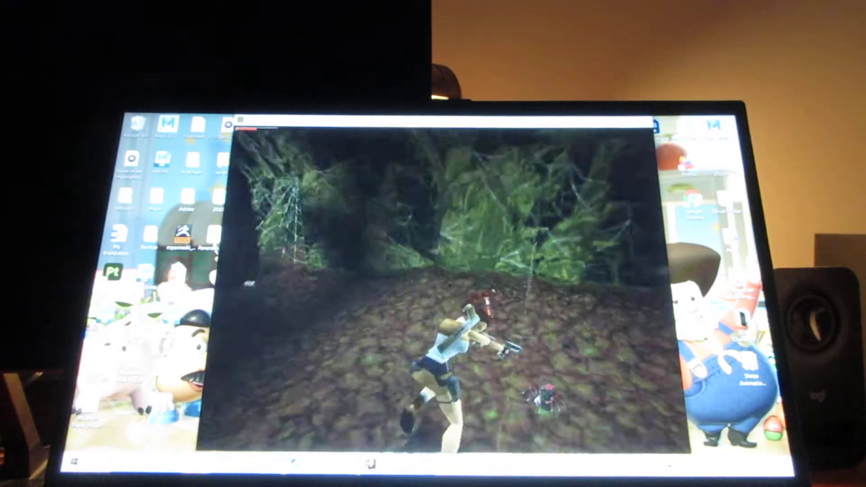
key(Left)
key(Left)
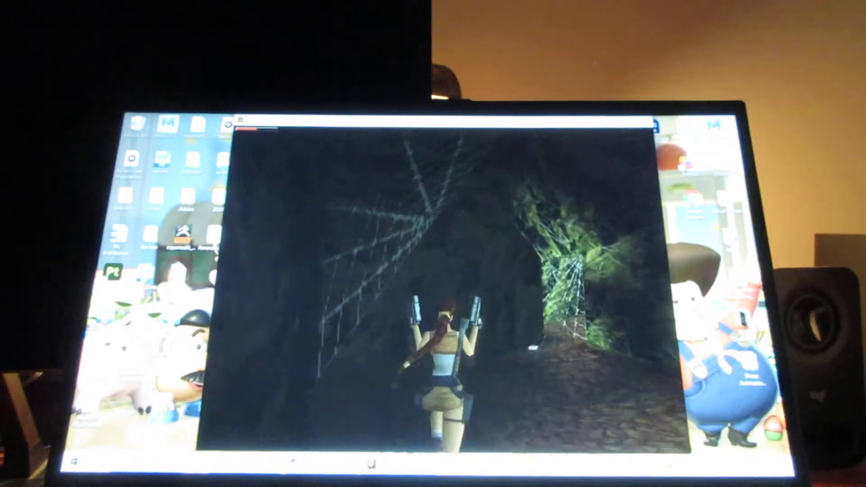
key(Up)
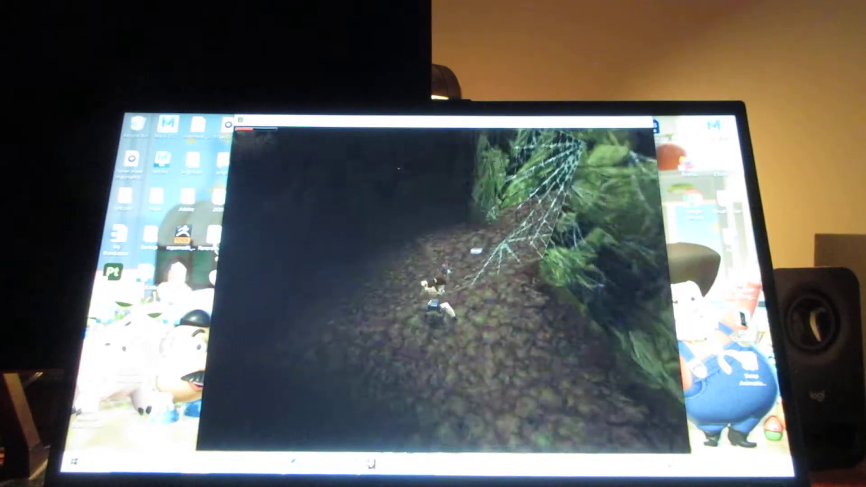
key(Up)
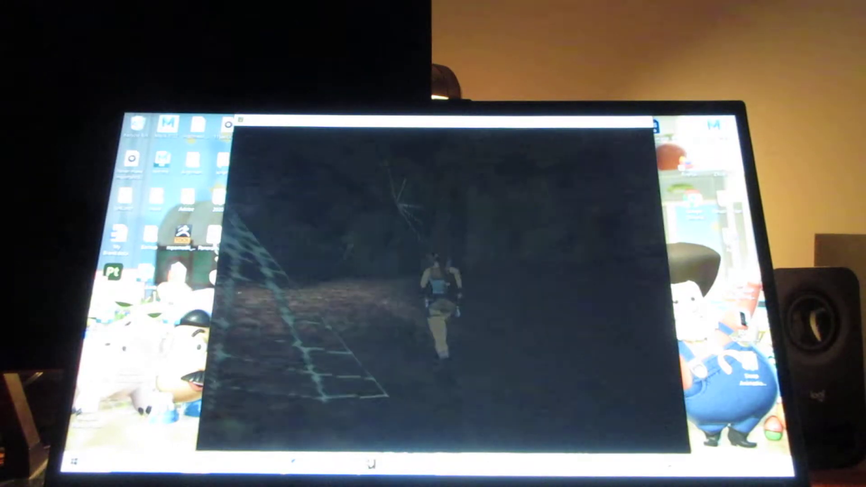
Step: Run through the cave corridor toward the lit opening
key(space)
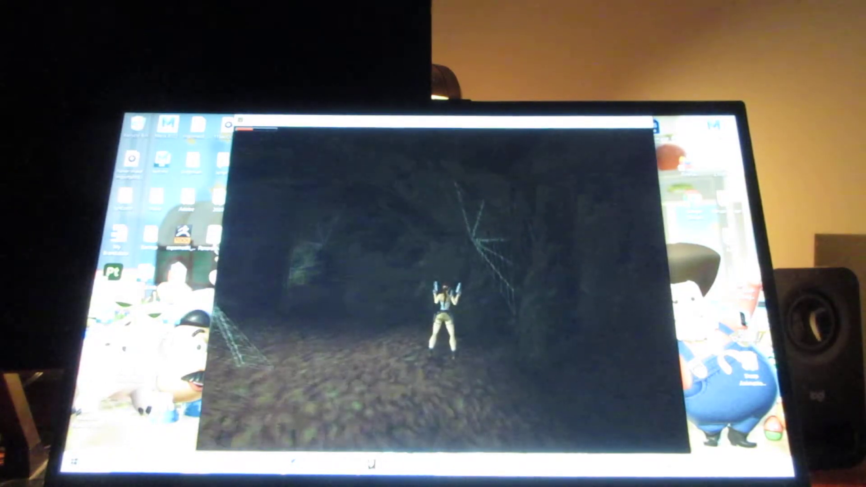
key(Left)
key(Up)
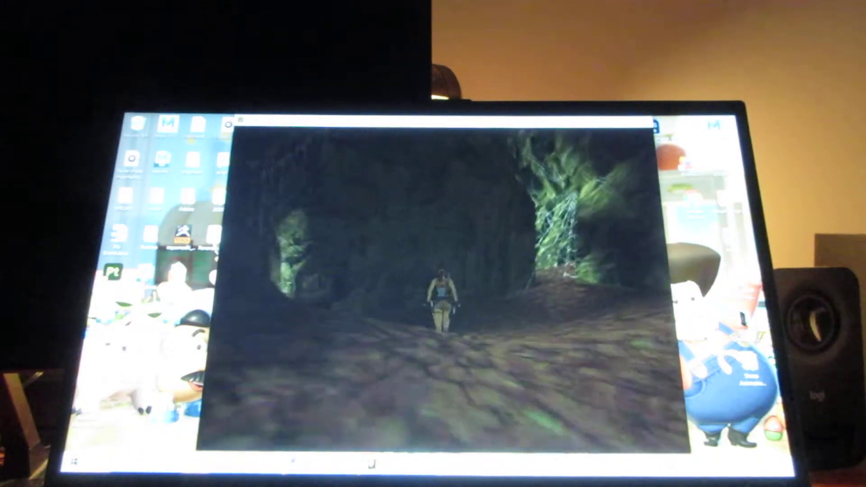
key(Right)
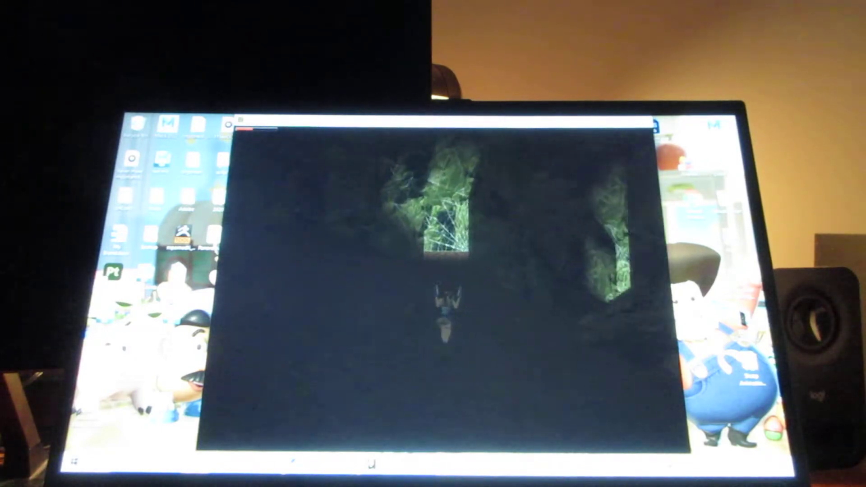
key(Right)
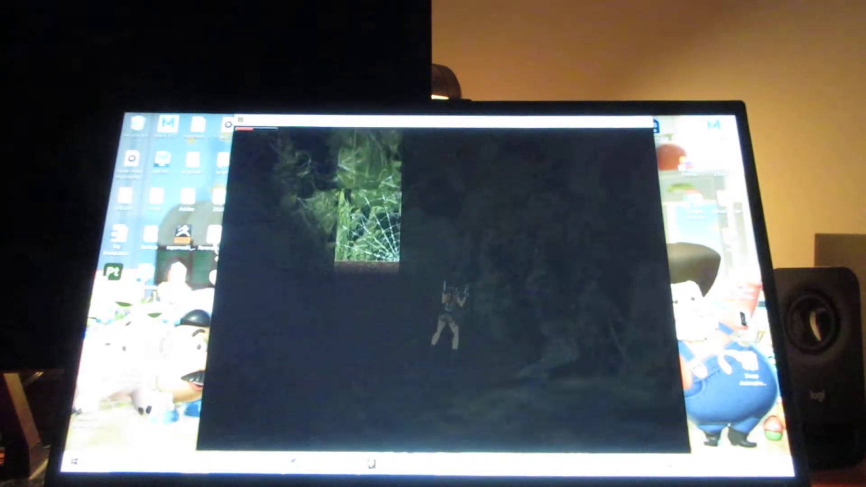
key(Up)
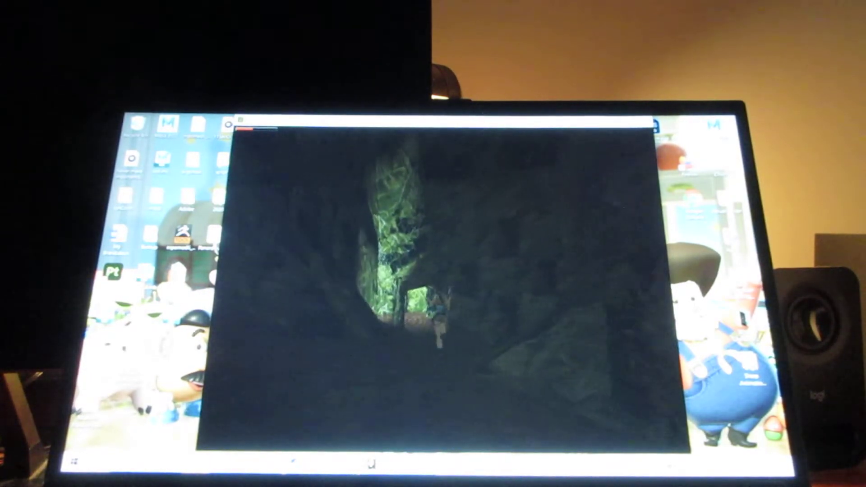
key(Up)
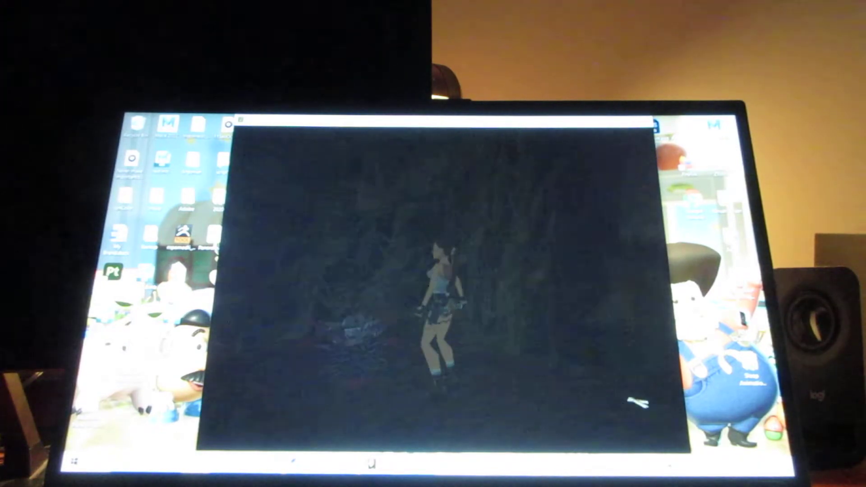
Step: Run deeper into the cave and bring the Small Medi Pack forward in the inventory
key(Up)
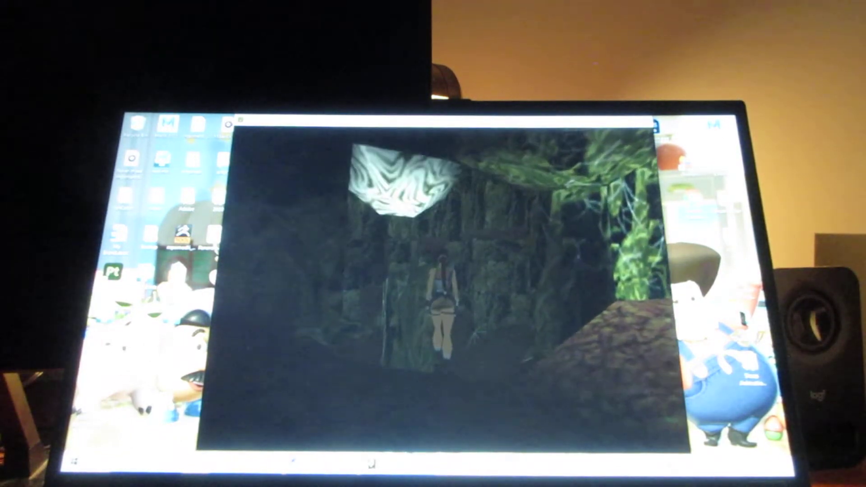
key(Left)
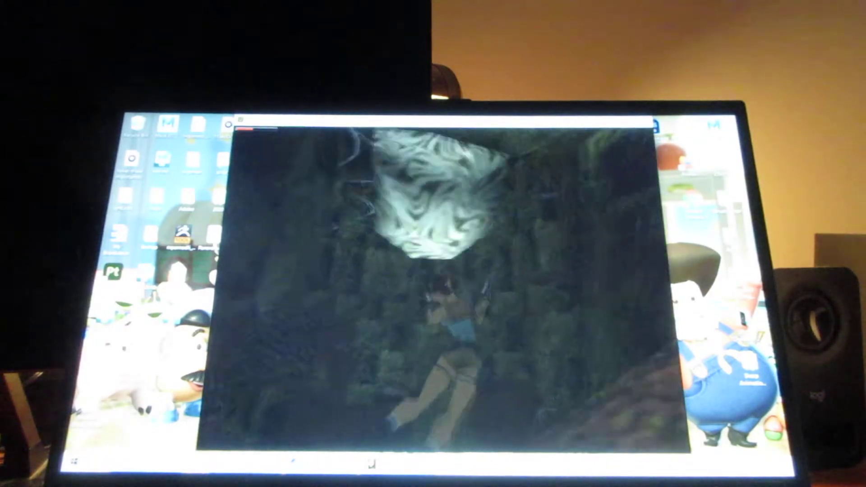
key(Escape)
key(Right)
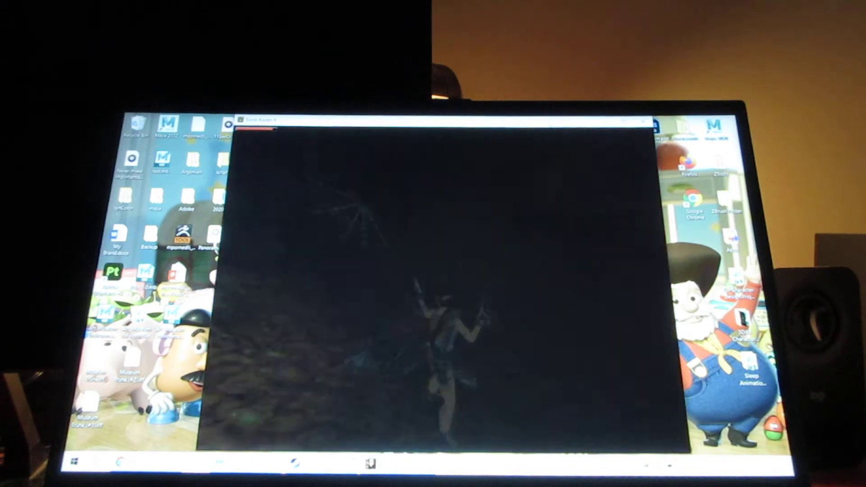
key(Up)
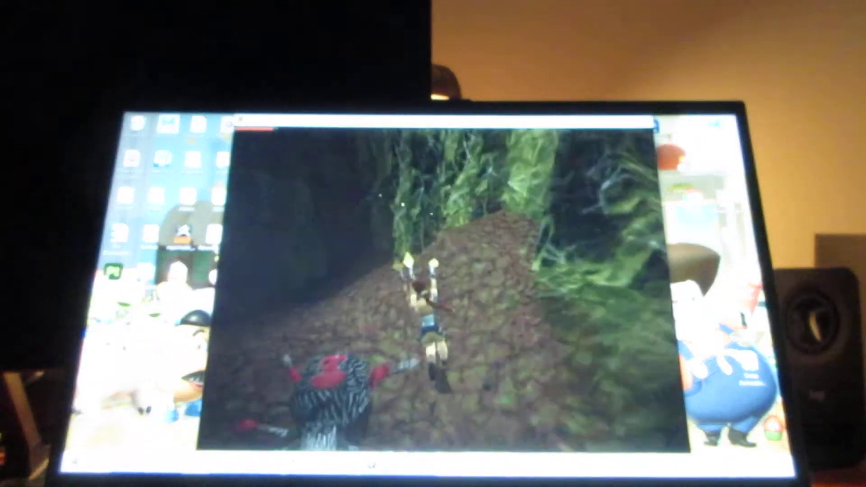
Step: Fight the spider, jump to grab the rock wall, shoot the bat and jump onward
key(Up)
key(Left)
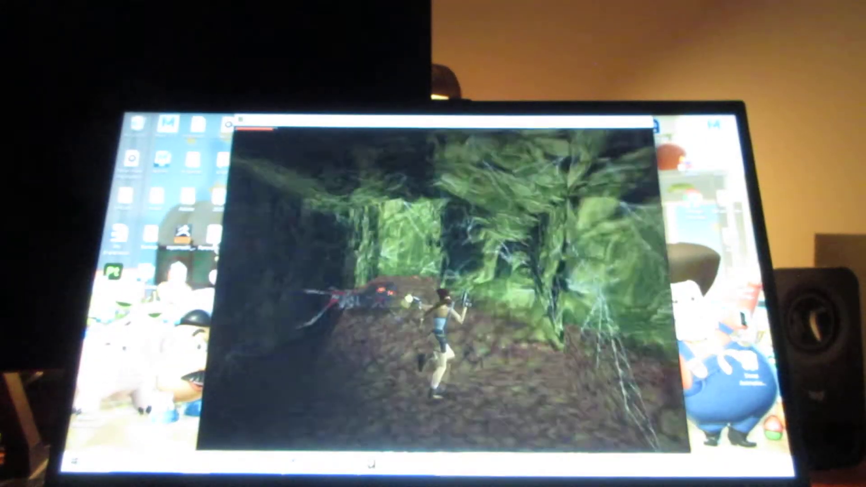
key(Left)
key(Up)
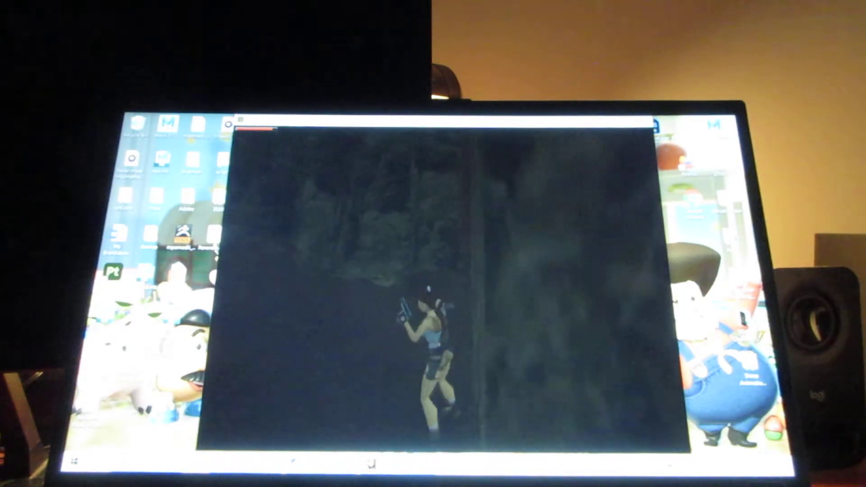
key(ctrl)
key(Up)
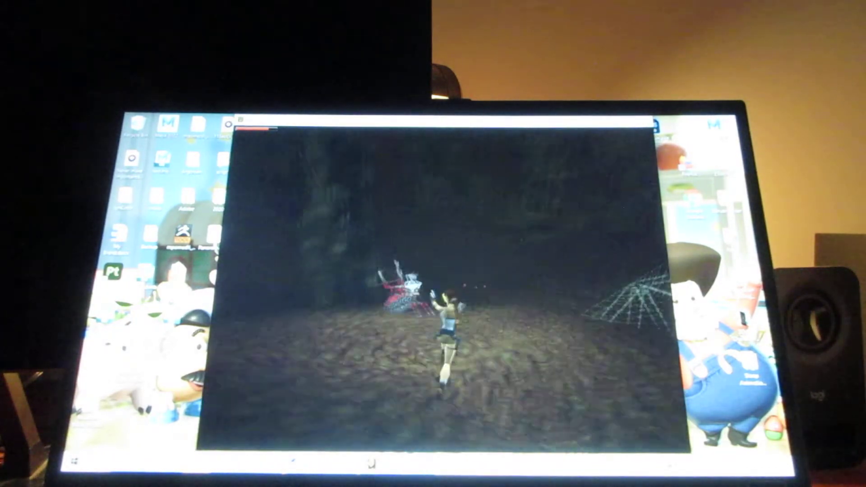
key(Down)
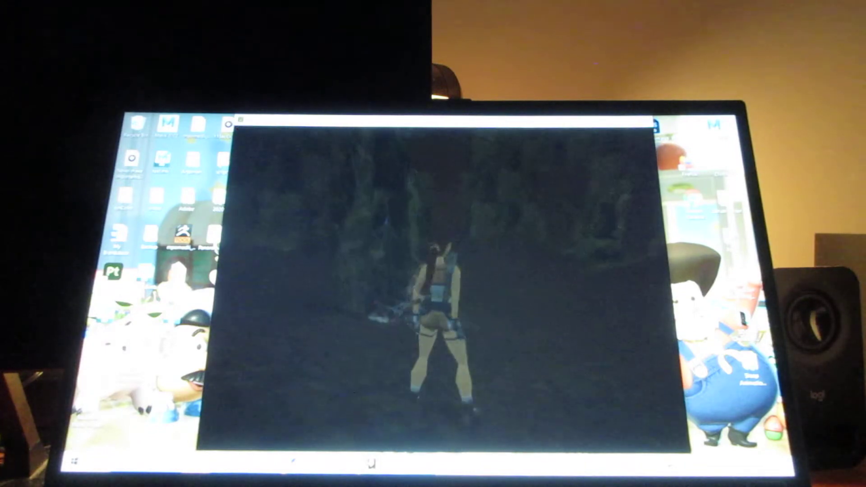
key(Right)
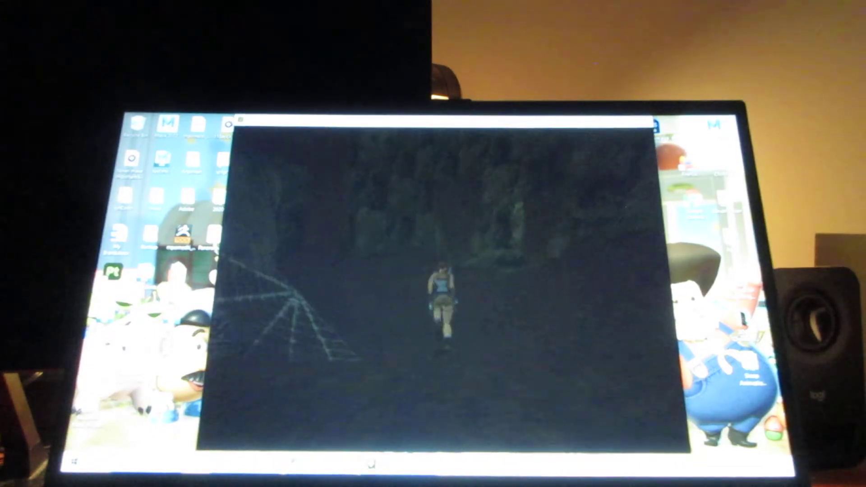
key(alt)
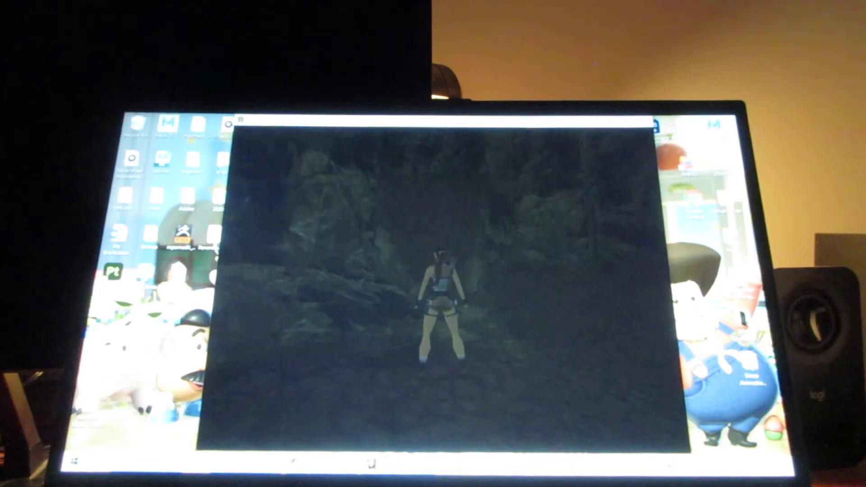
Step: Shoot the enemy, run deeper into the dark cave and light a flare
key(Up)
key(space)
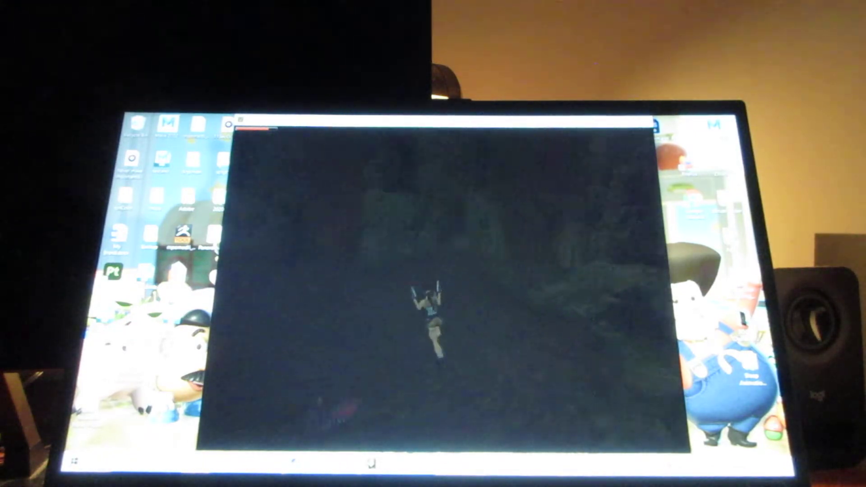
key(ctrl)
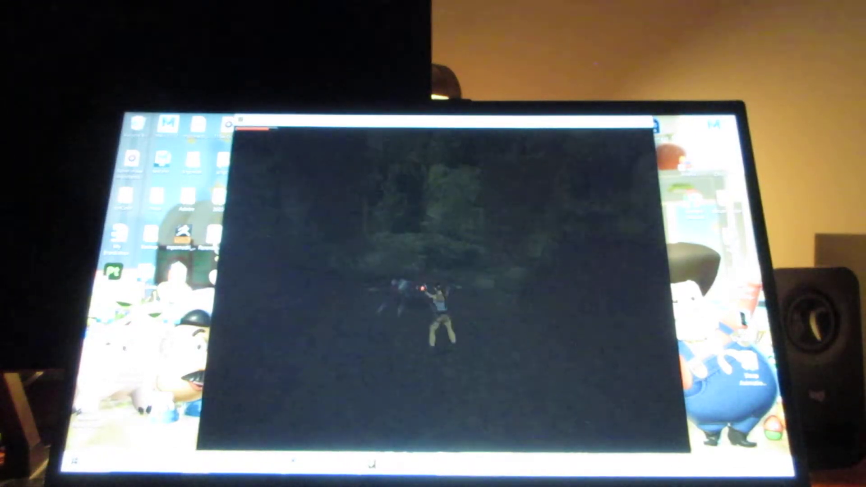
key(ctrl)
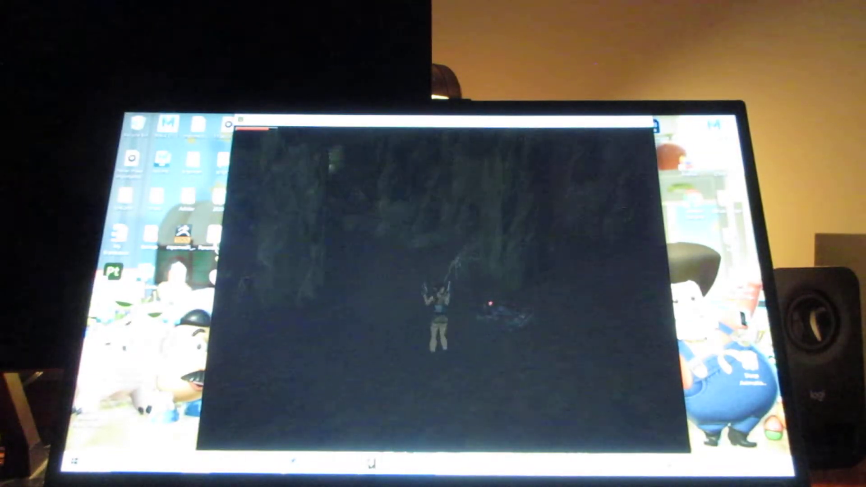
key(Up)
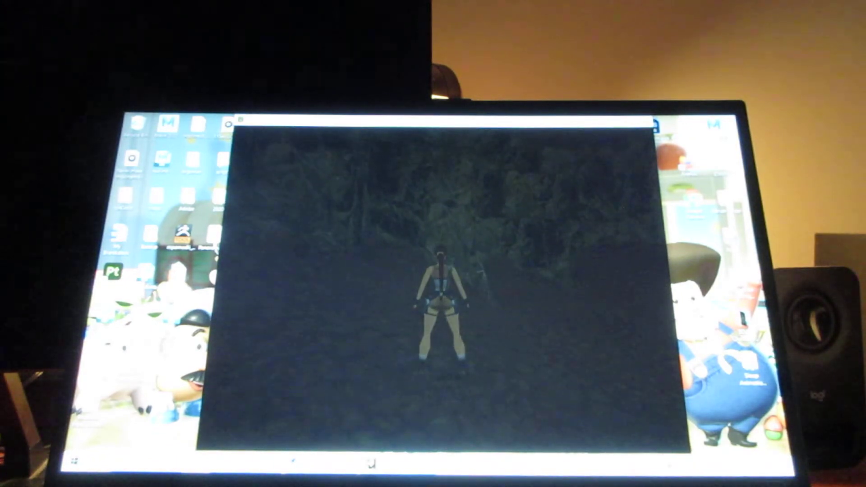
key(Escape)
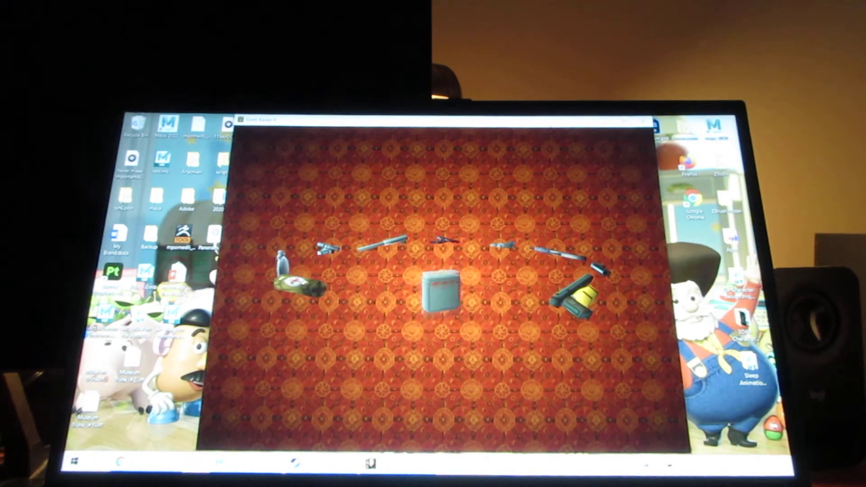
key(Return)
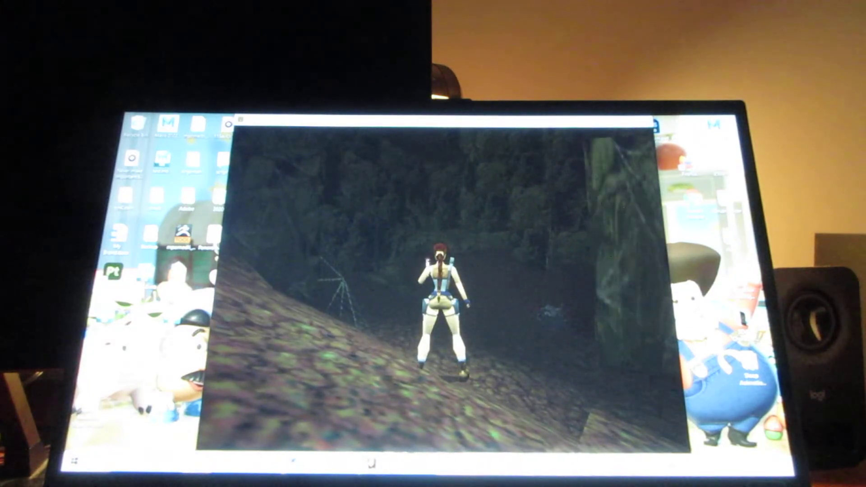
Step: Run left through the jungle, jump to the tree ledge and climb onto the block
key(Left)
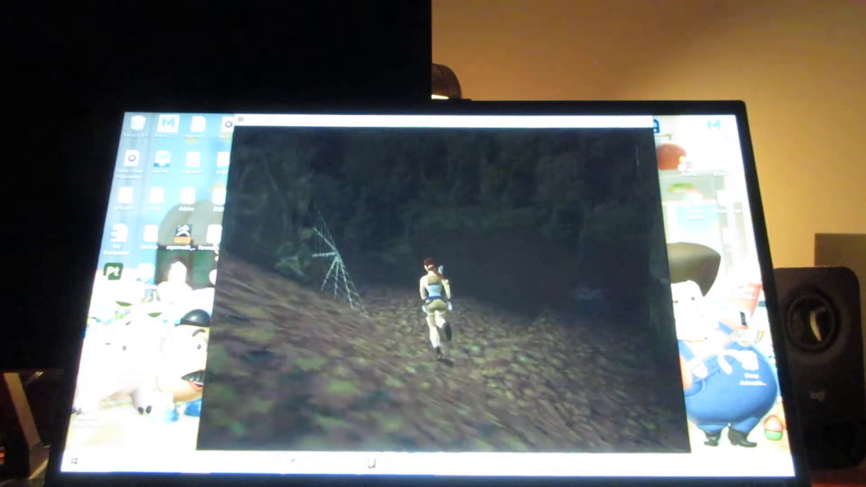
key(Up)
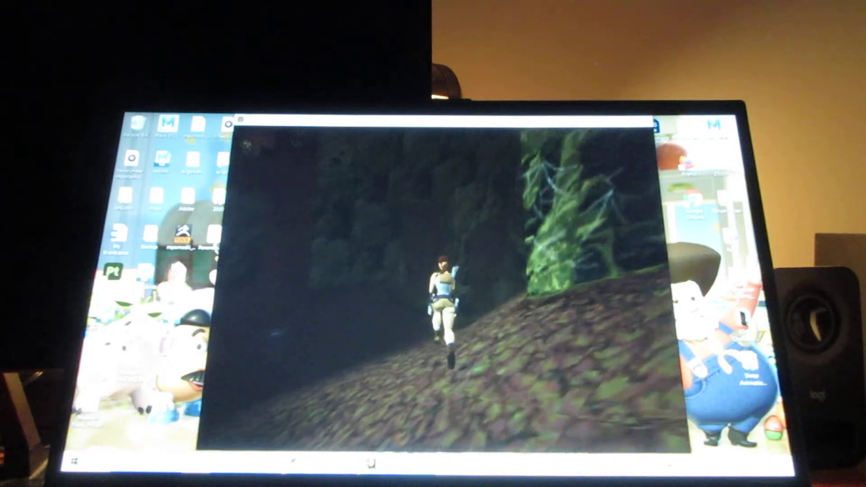
key(alt)
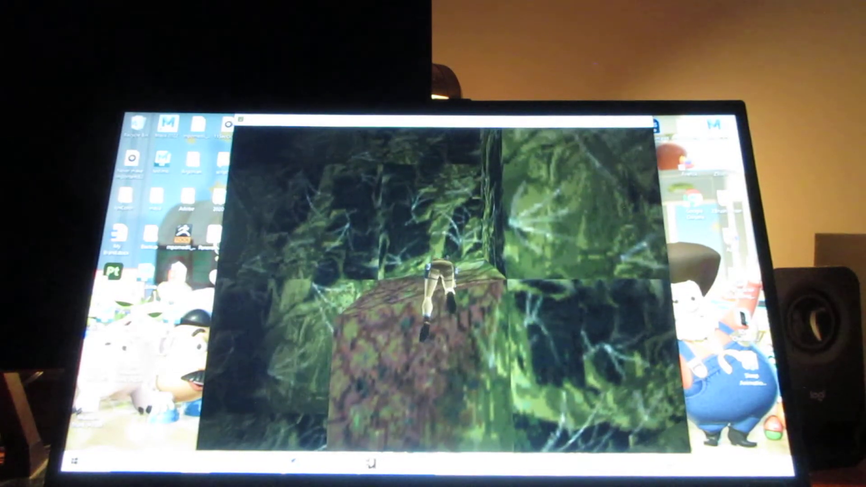
key(Up)
key(Right)
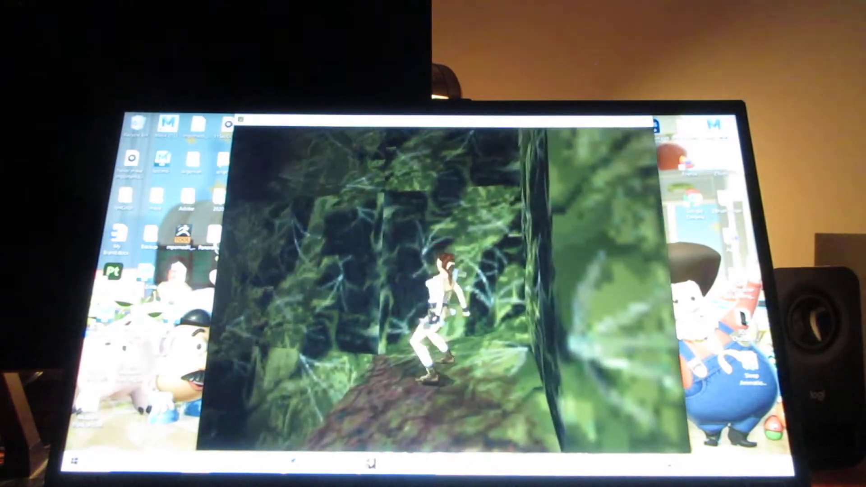
key(Left)
key(Up)
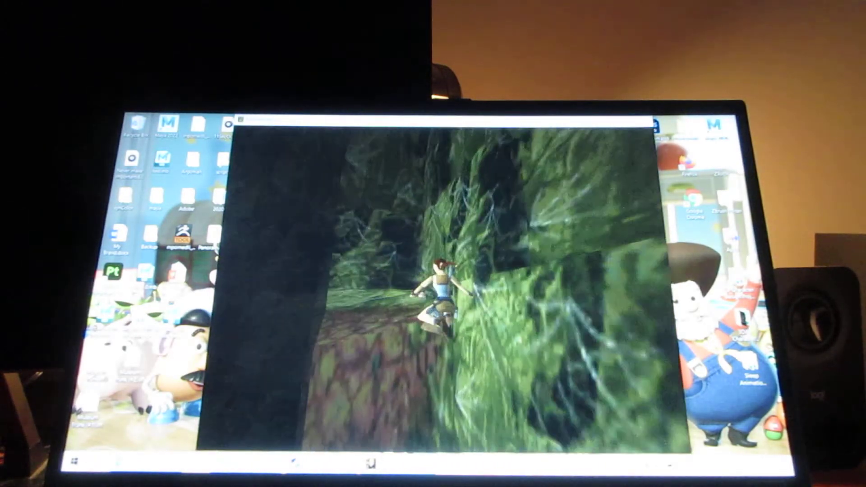
key(Up)
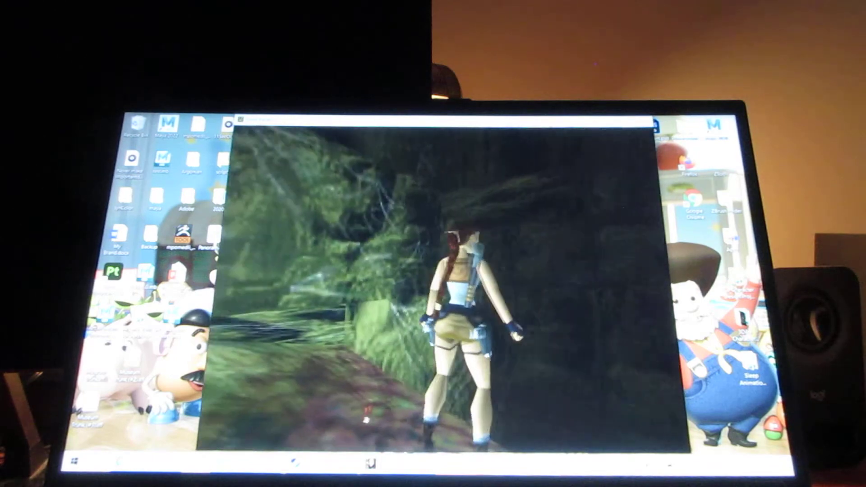
Step: Climb up from the overhead ledge and follow the path toward the far rock wall
key(Right)
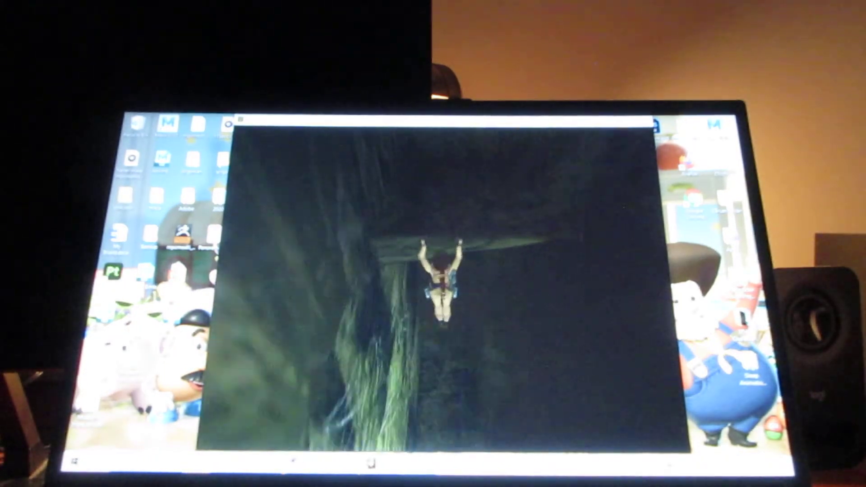
key(Up)
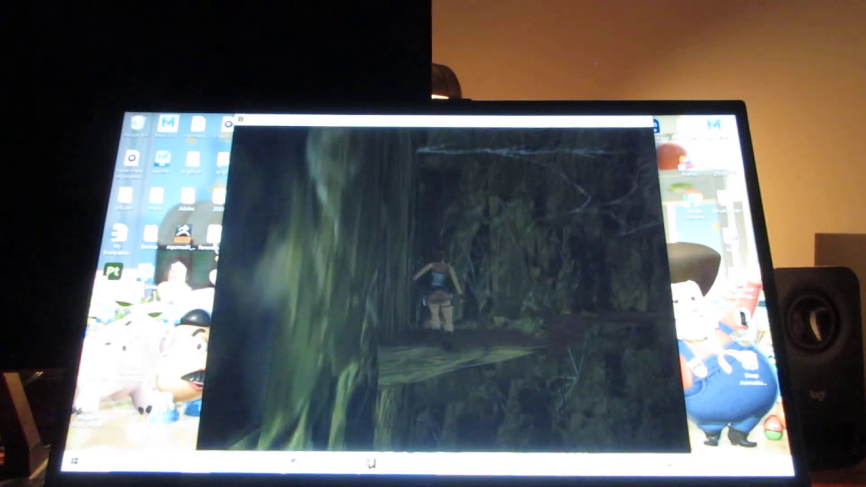
key(Up)
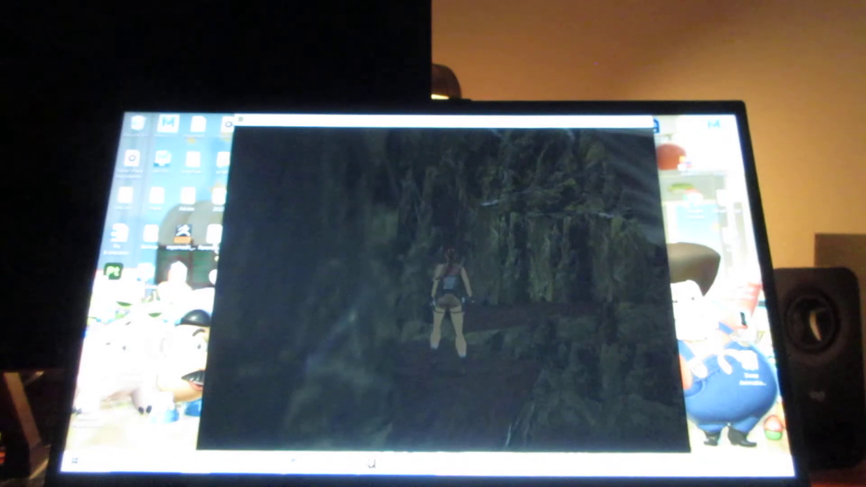
key(Right)
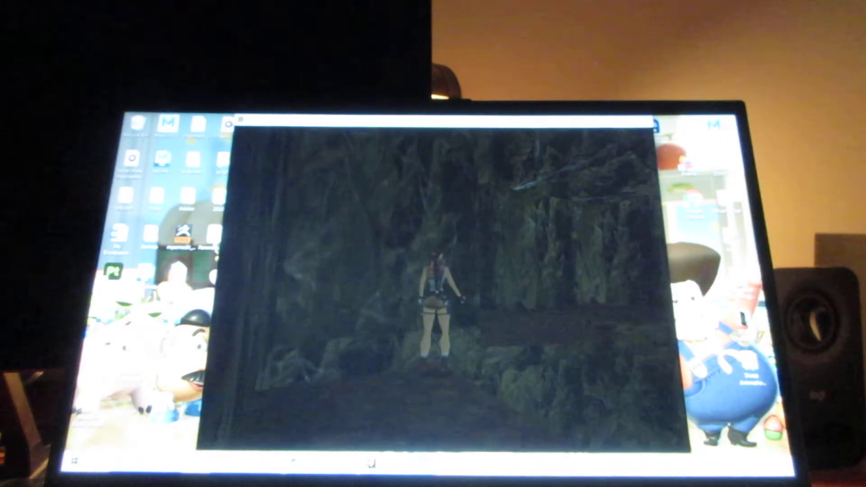
key(Left)
key(Up)
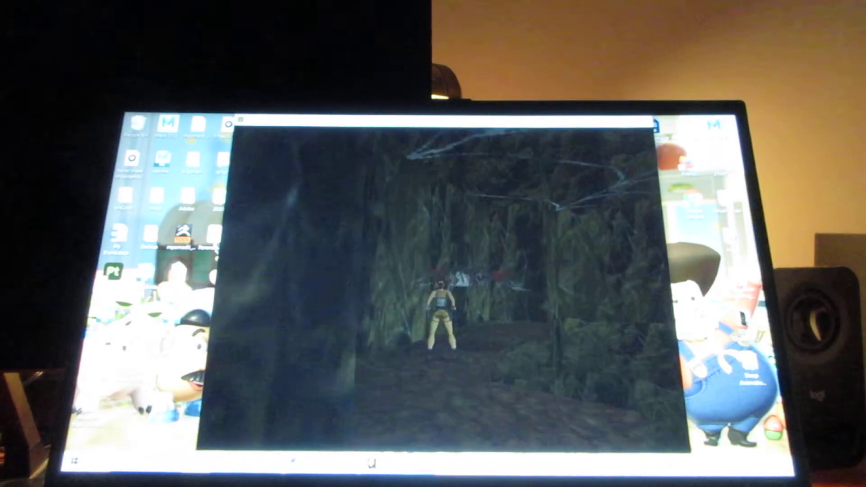
Step: Fight off the attacking spider with the pistols
key(Up)
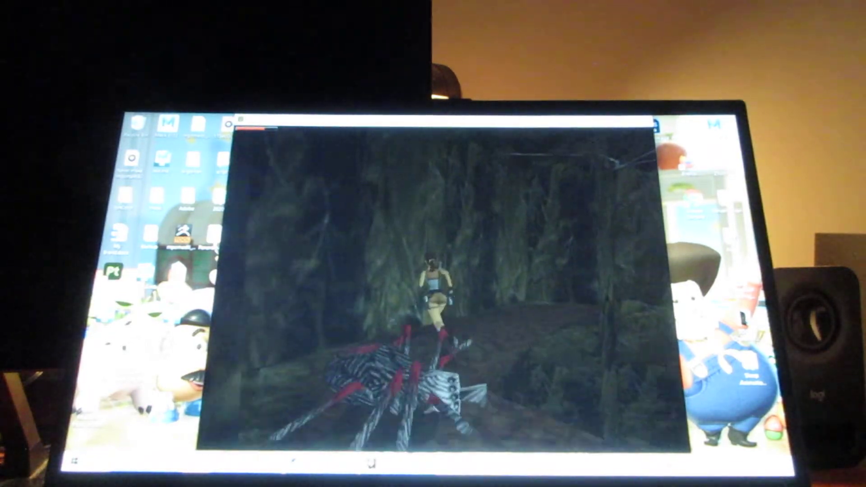
key(Escape)
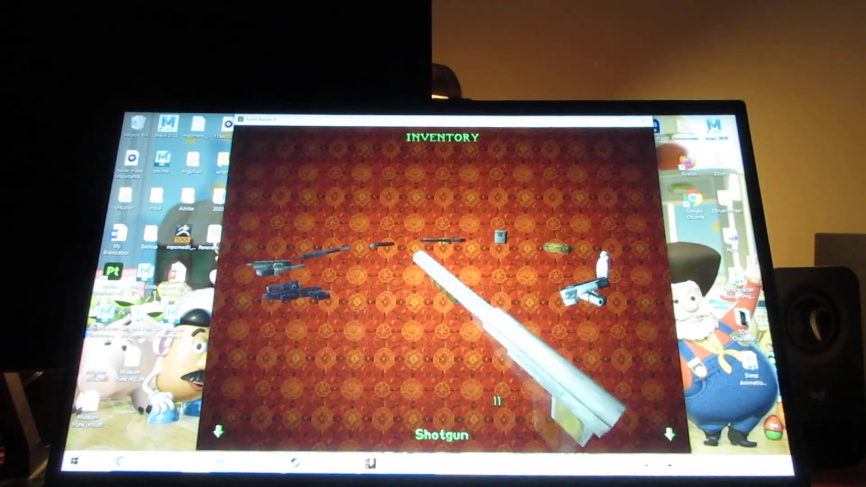
key(Left)
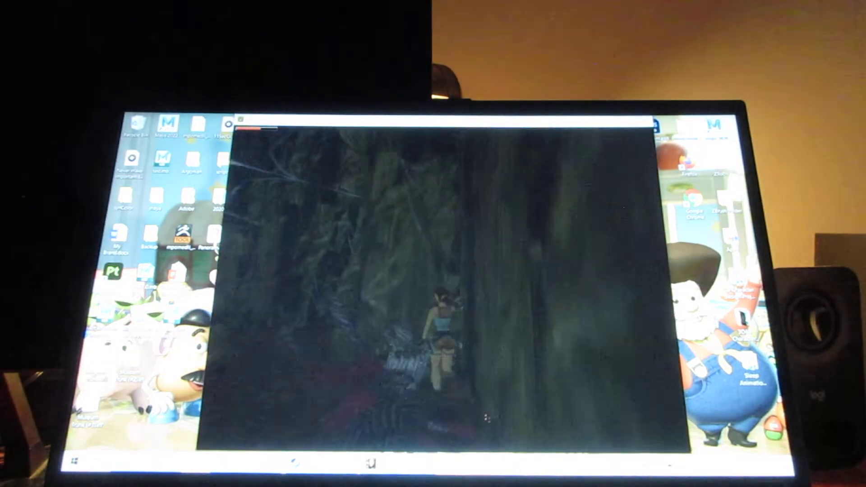
key(ctrl)
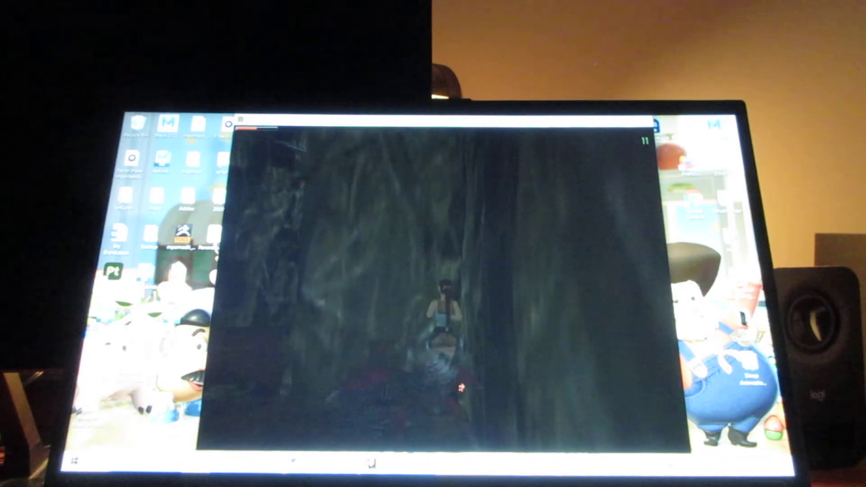
key(Down)
key(Down)
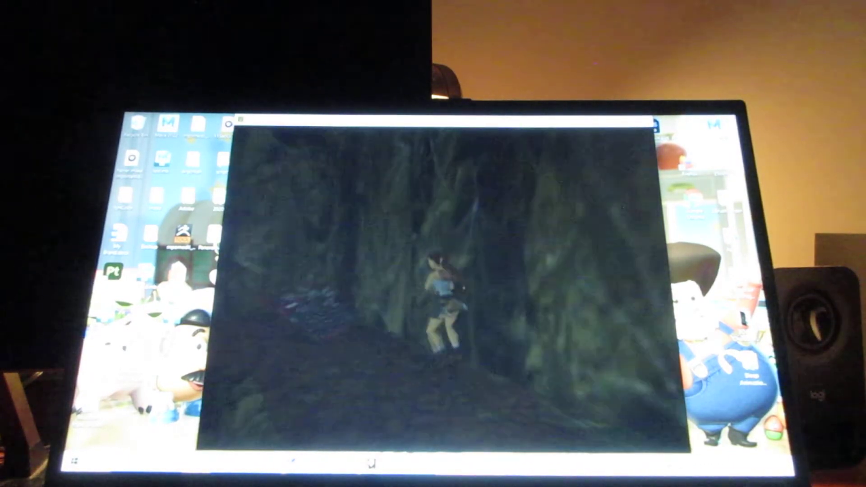
key(Down)
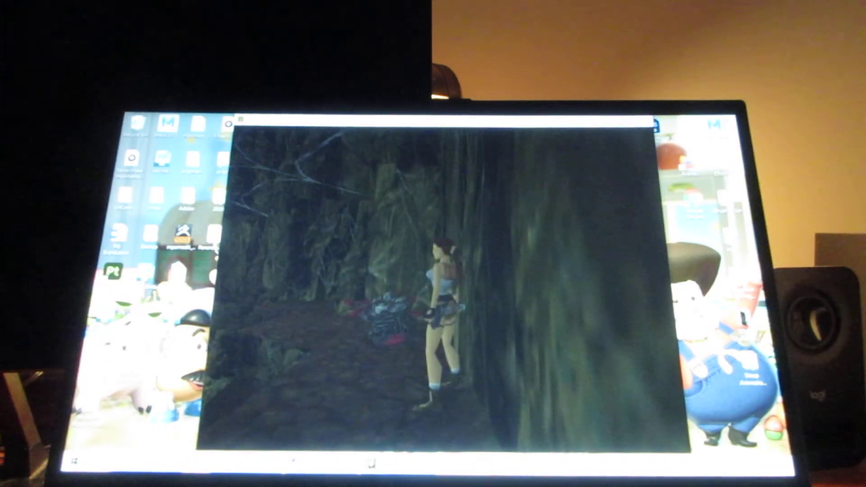
Step: Run down the cave passage, then bring up the inventory's Options ring passport
key(Up)
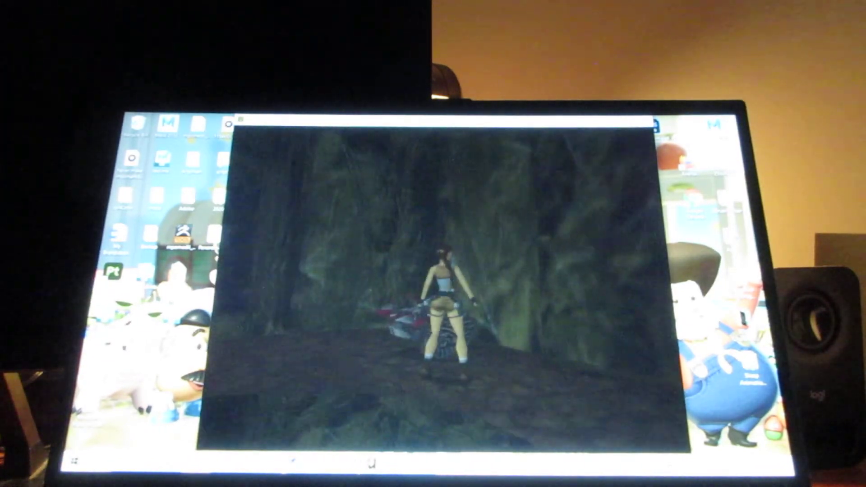
key(Up)
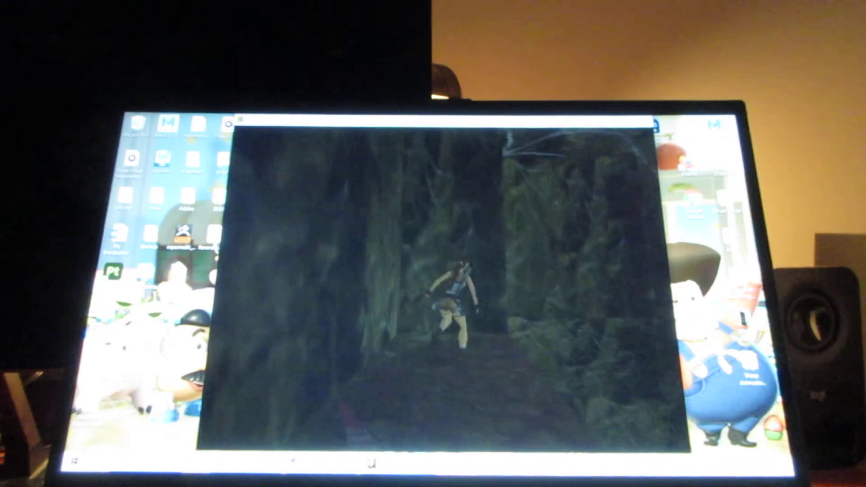
key(Right)
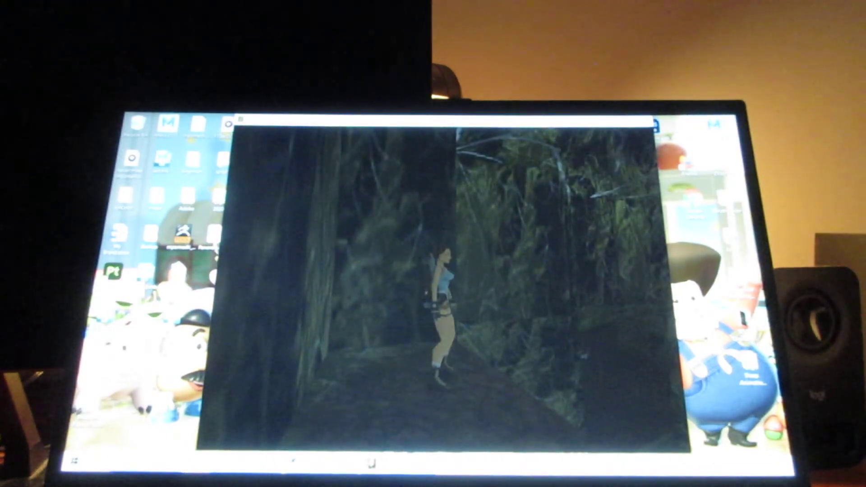
key(Escape)
key(Down)
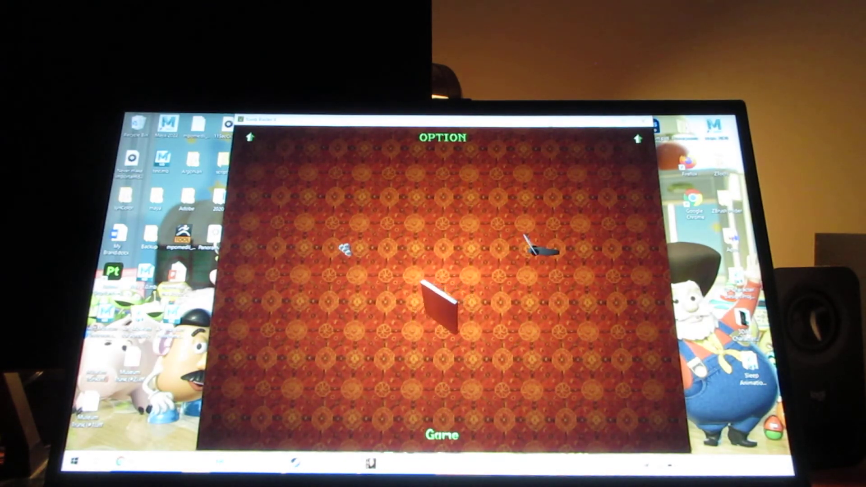
Step: Save the game to a different slot on the passport's Save Game page
key(Return)
key(Down)
key(Right)
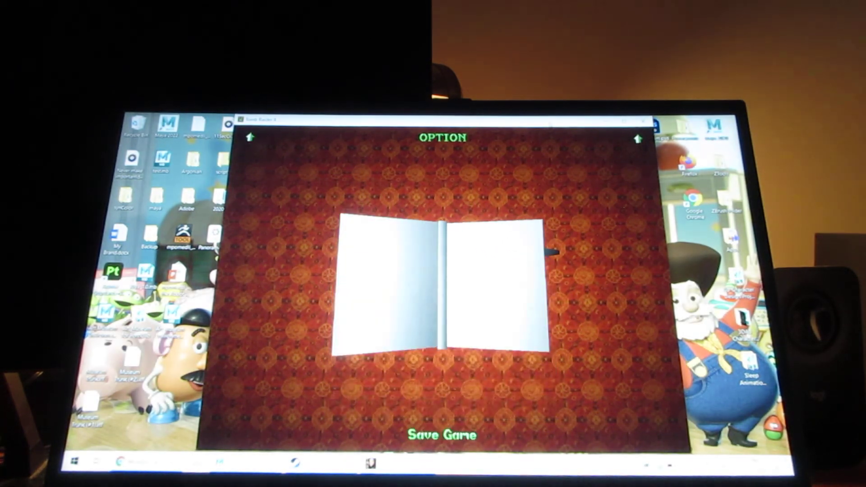
key(Return)
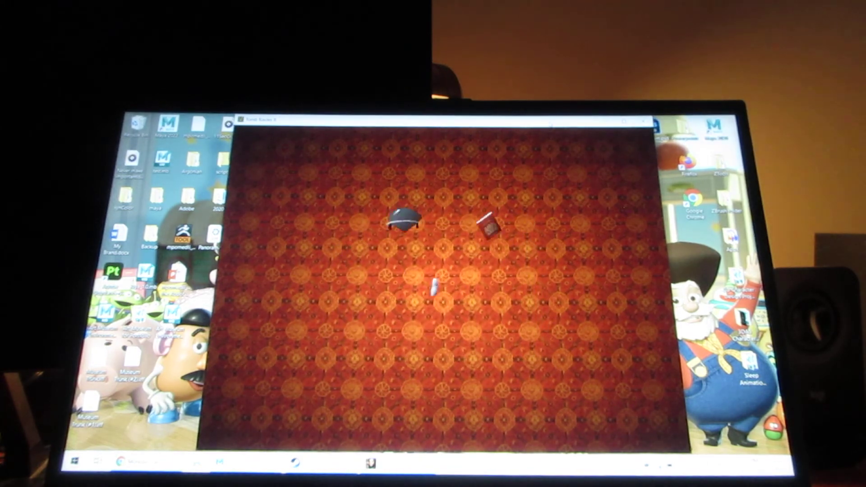